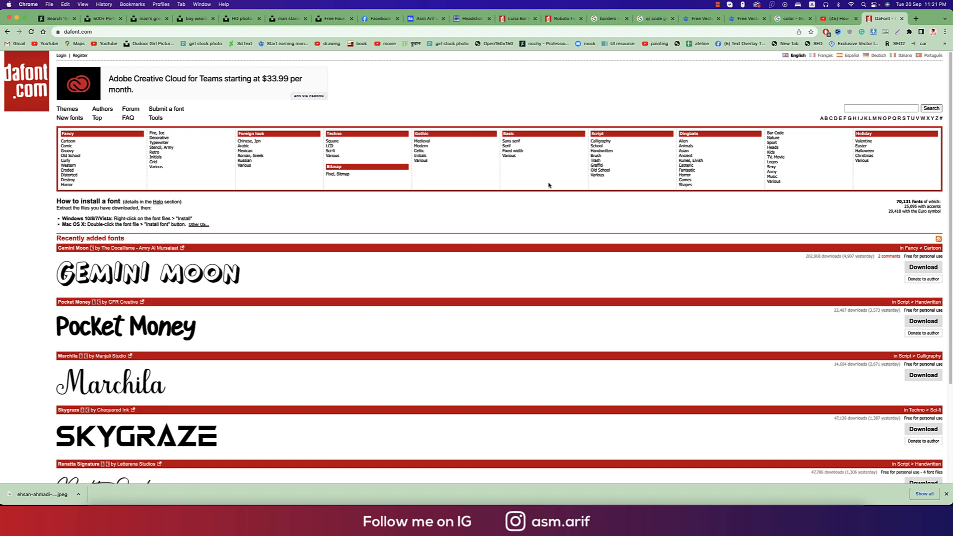
# Step: Browse the Sans serif, Serif, Fixed width and Various font listings in the Basic category
pyautogui.scroll(-3, 571, 230)
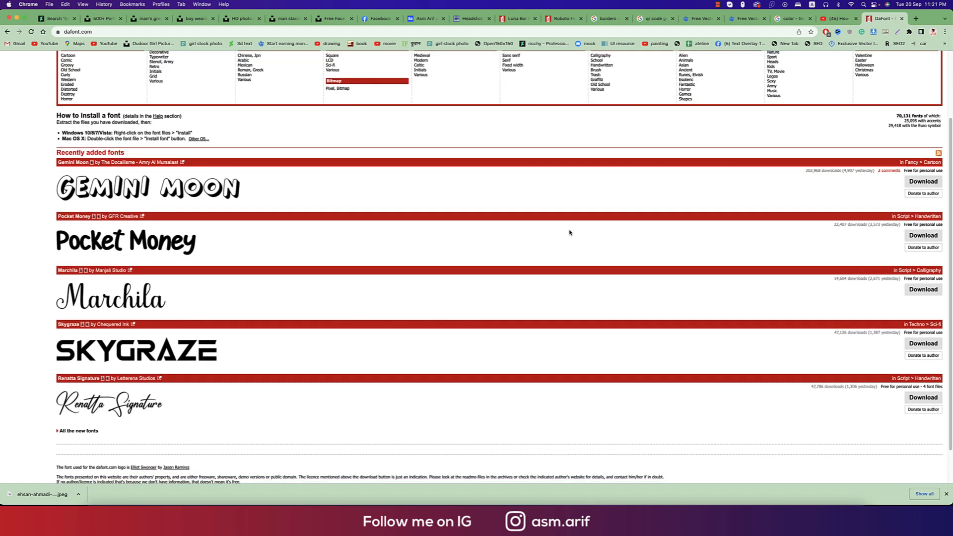
pyautogui.scroll(3, 570, 233)
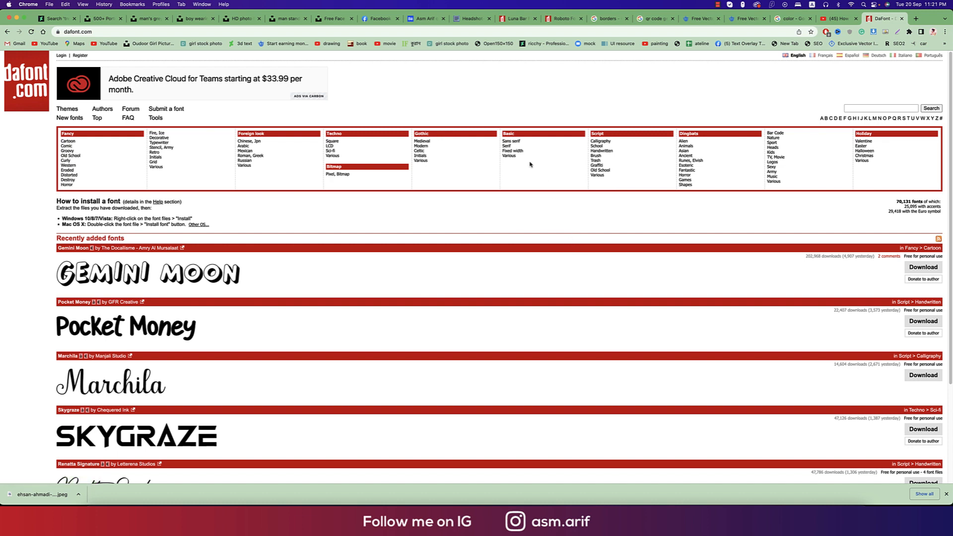
pyautogui.click(520, 142)
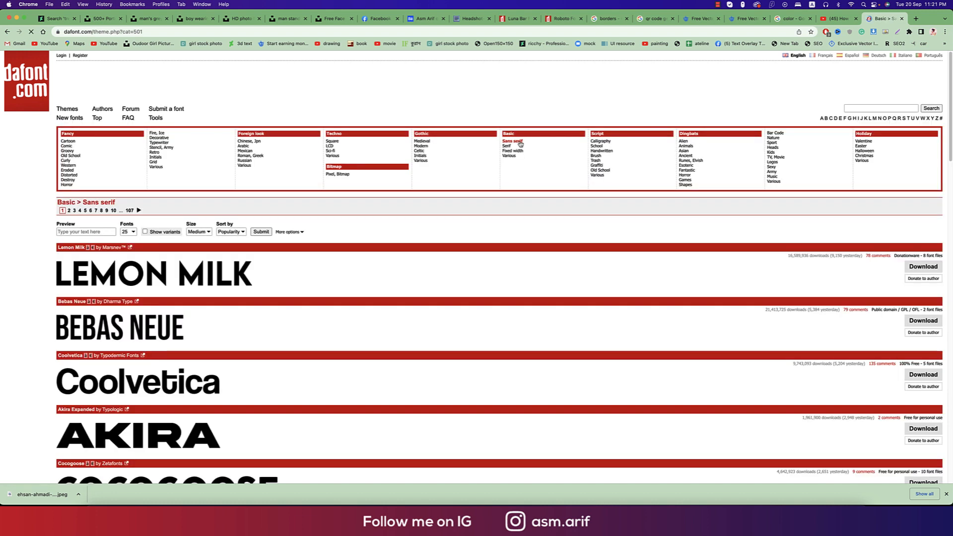
pyautogui.click(517, 146)
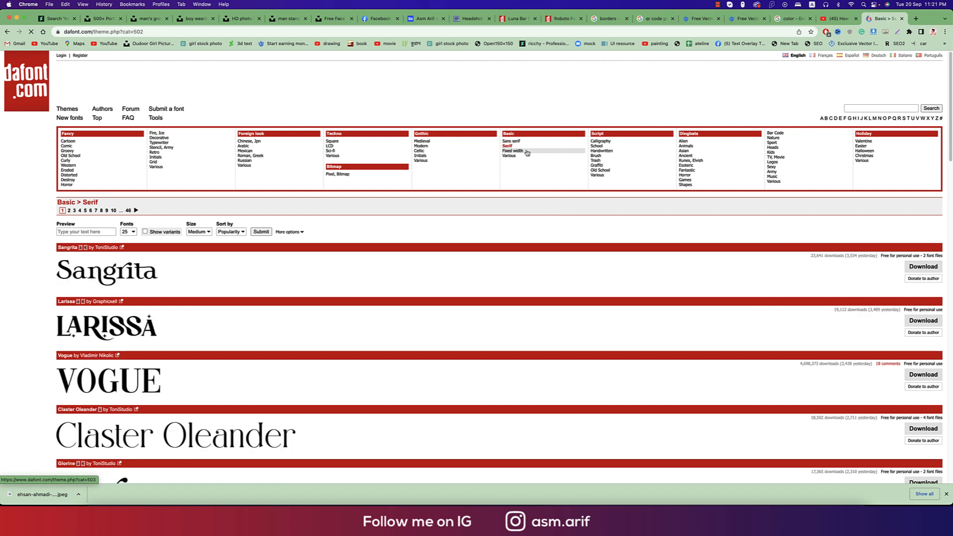
pyautogui.click(518, 151)
pyautogui.click(515, 157)
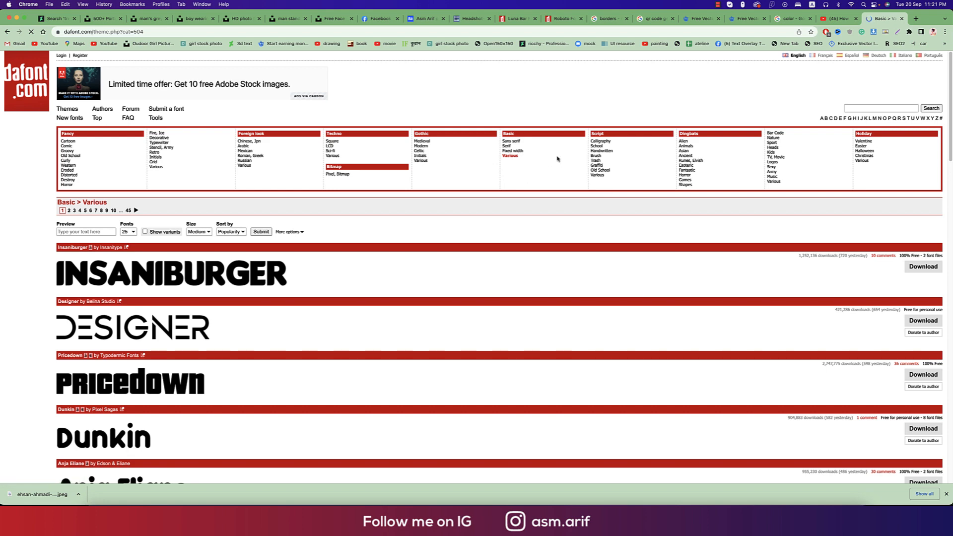
pyautogui.click(521, 141)
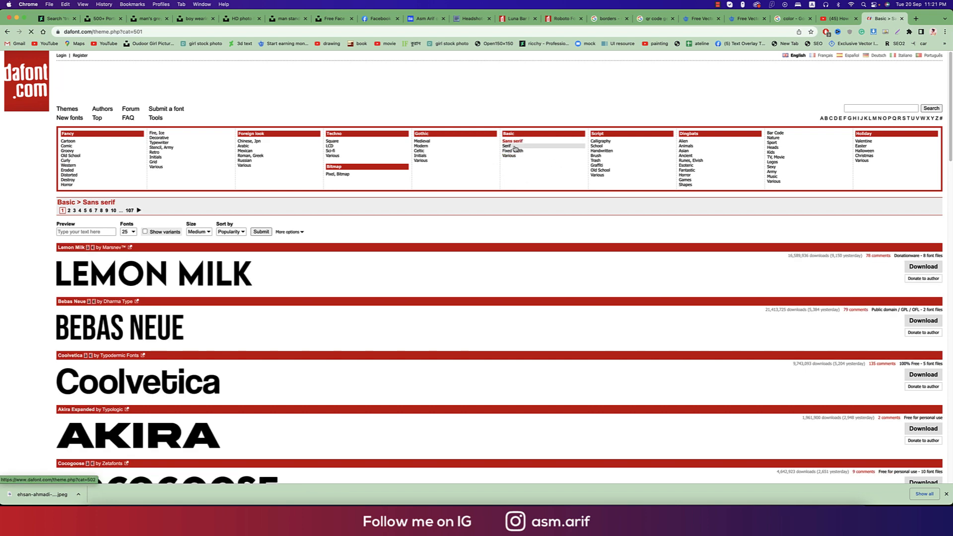
pyautogui.click(506, 146)
# Step: Look through the Medieval fonts in the Gothic category
pyautogui.click(468, 143)
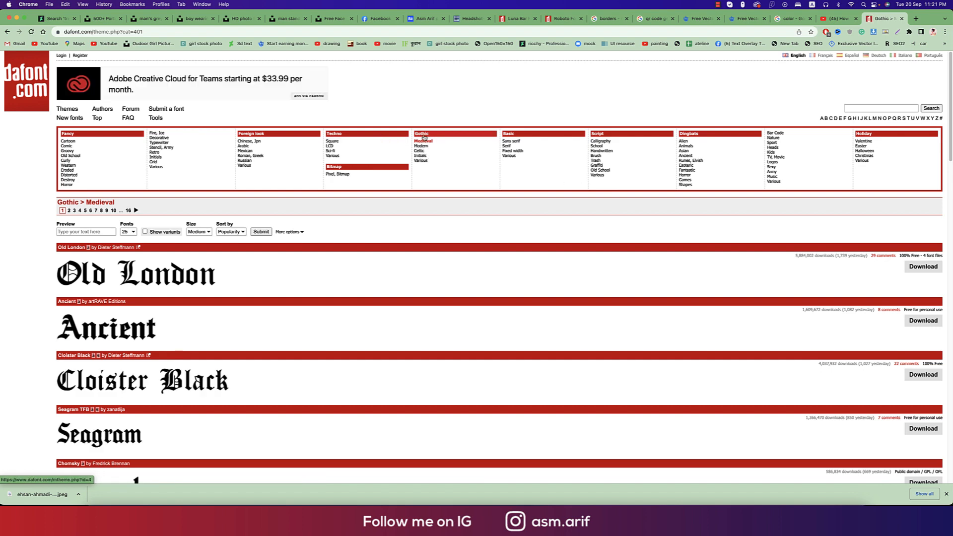
pyautogui.scroll(-1, 273, 253)
pyautogui.scroll(-7, 275, 253)
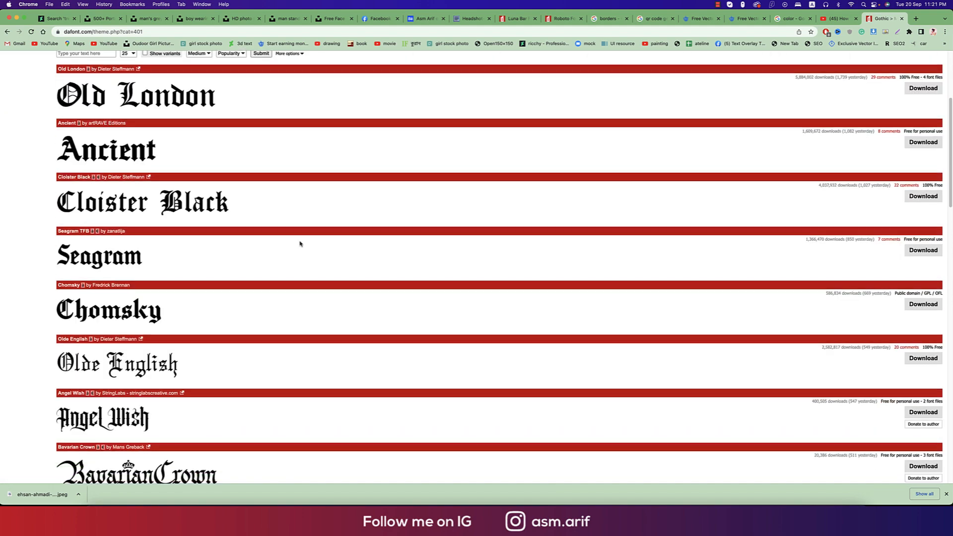
pyautogui.scroll(7, 381, 242)
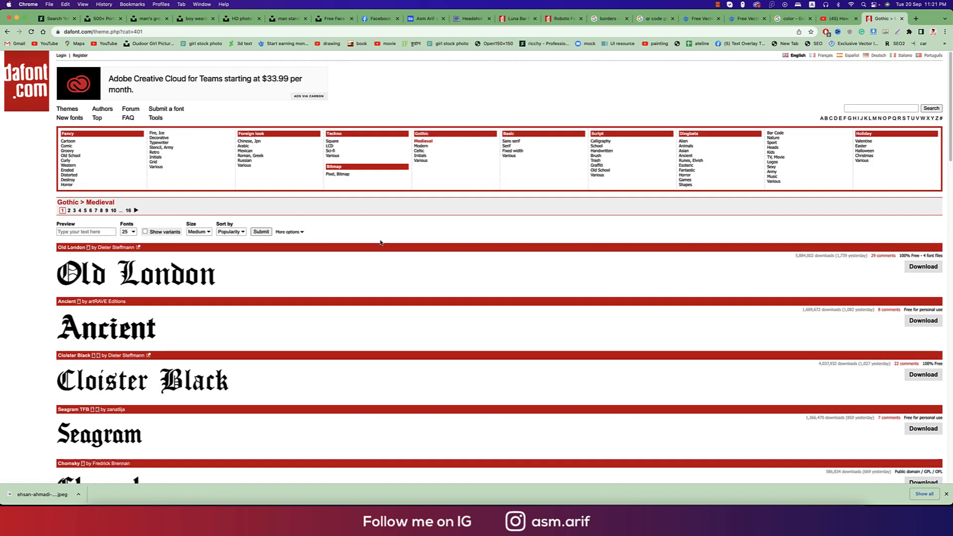
pyautogui.scroll(-9, 381, 243)
pyautogui.scroll(9, 381, 243)
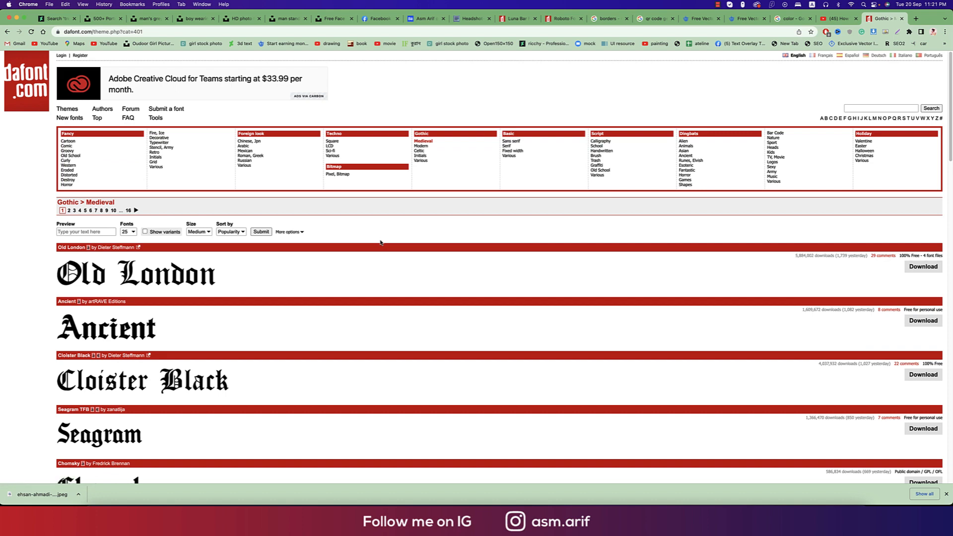
# Step: Find the Adelia font among the Script > Calligraphy fonts and open its page in a new browser tab
pyautogui.click(599, 141)
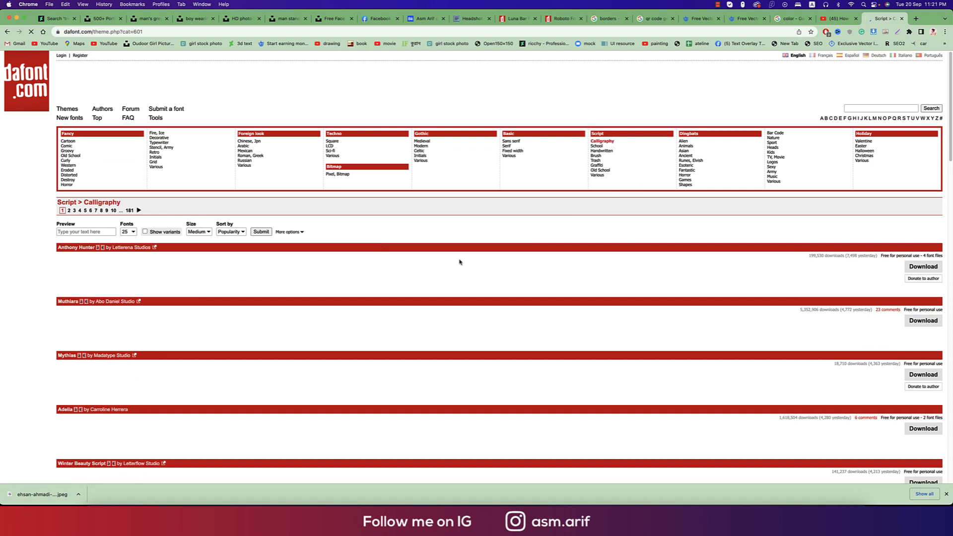
pyautogui.scroll(-2, 460, 259)
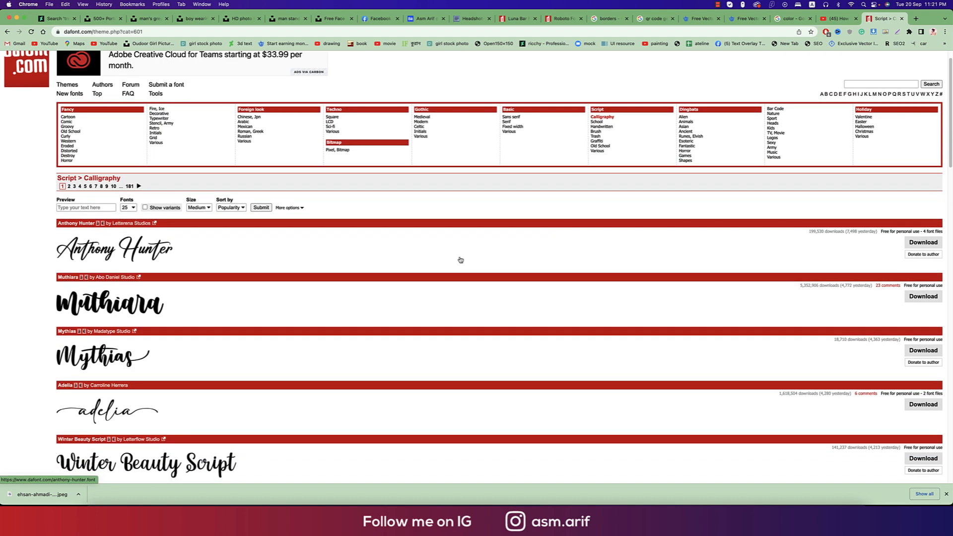
pyautogui.scroll(-3, 461, 260)
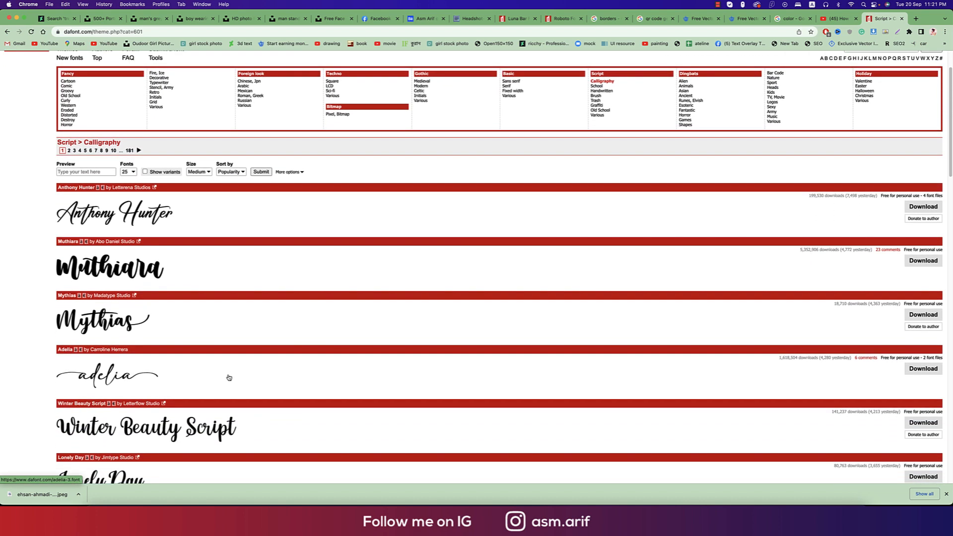
pyautogui.keyDown('super'); pyautogui.click(134, 381); pyautogui.keyUp('super')
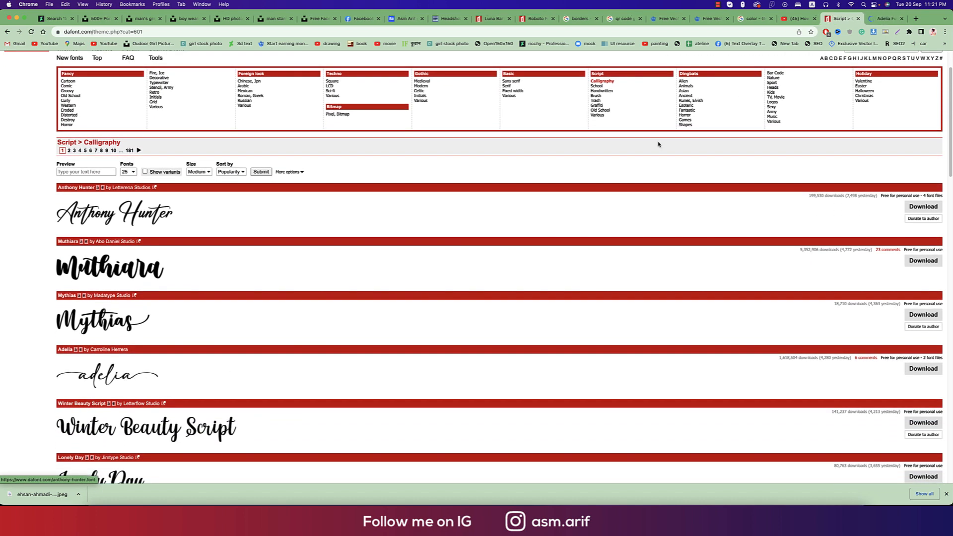
pyautogui.click(886, 19)
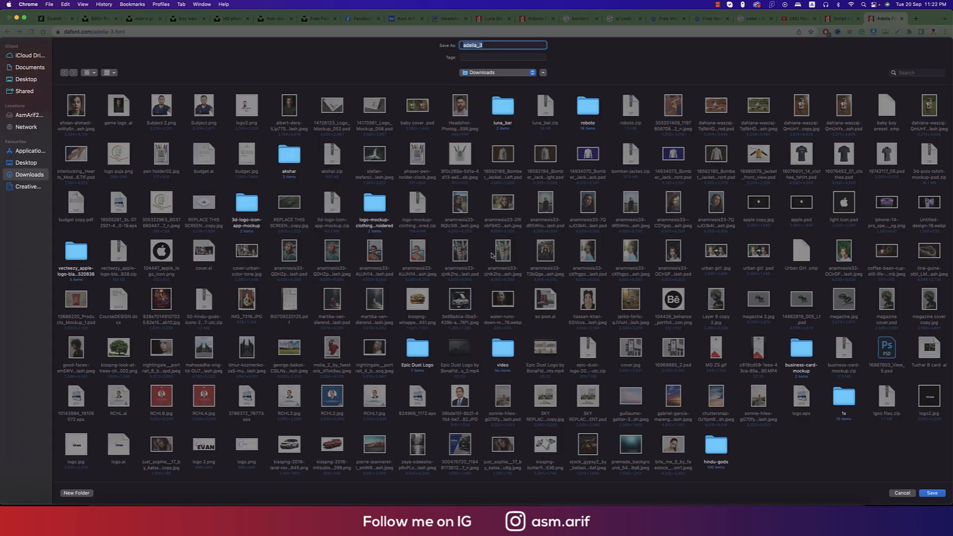
# Step: Save the Adelia font download as adelia_3 in Downloads and show the zip file in Finder
pyautogui.click(920, 494)
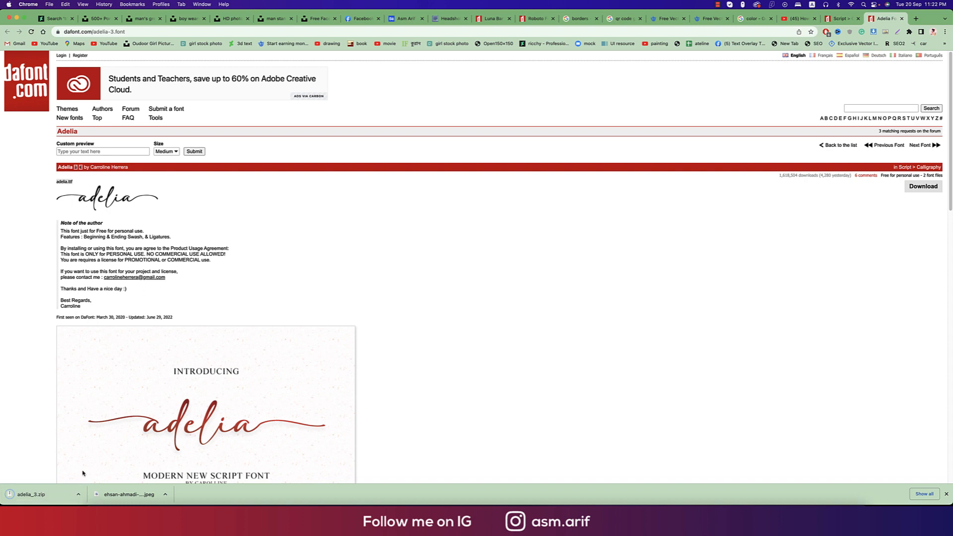
pyautogui.rightClick(38, 495)
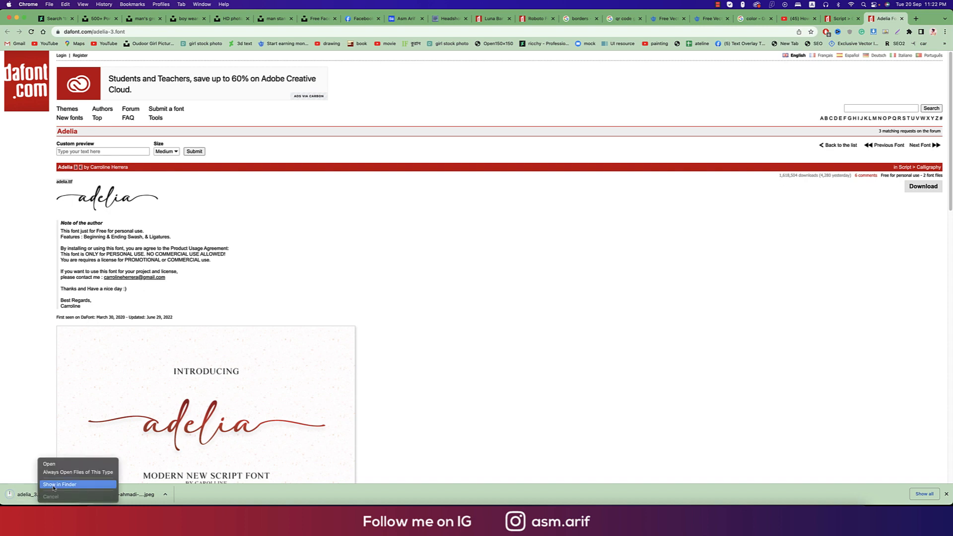
pyautogui.click(54, 485)
# Step: Extract adelia_3.zip in Downloads and open the extracted adelia_3 folder
pyautogui.rightClick(385, 58)
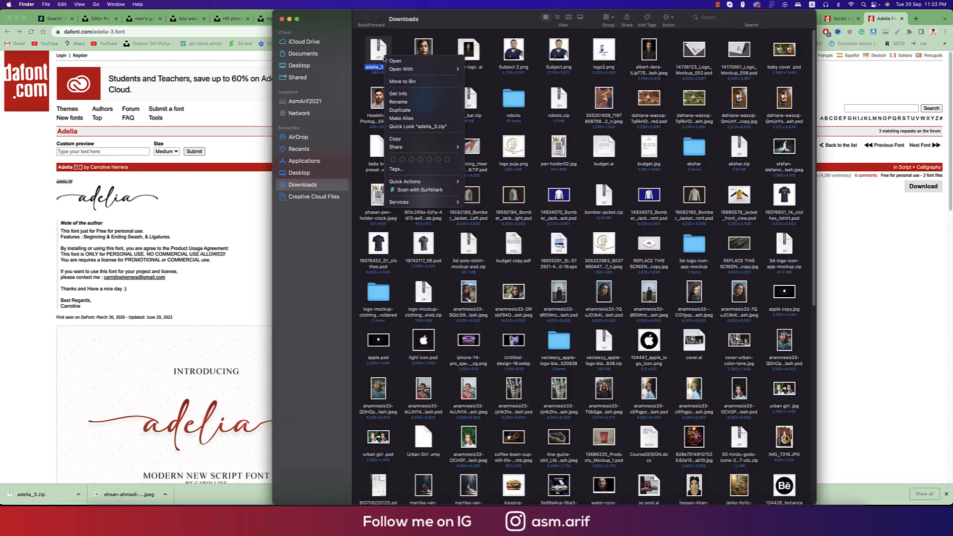
pyautogui.moveTo(422, 69)
pyautogui.click(475, 70)
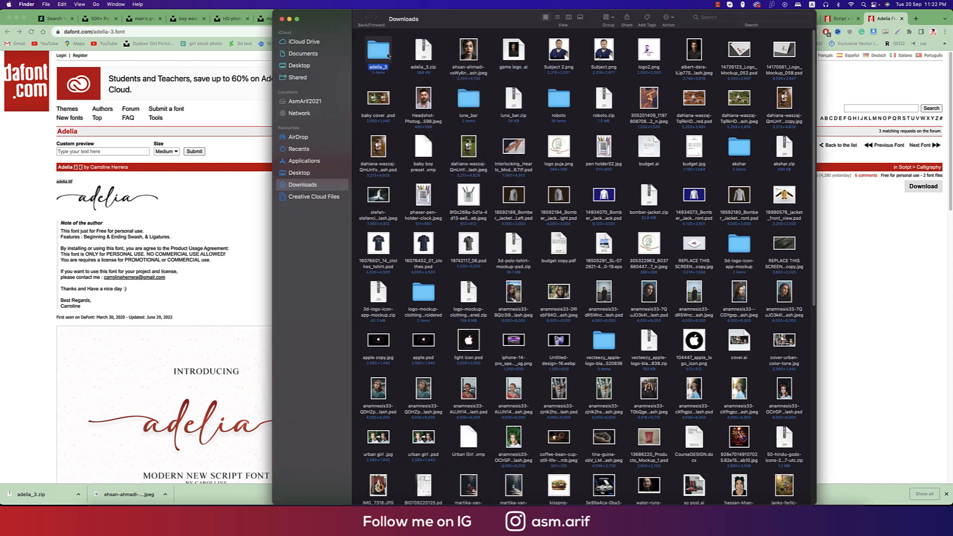
pyautogui.doubleClick(379, 50)
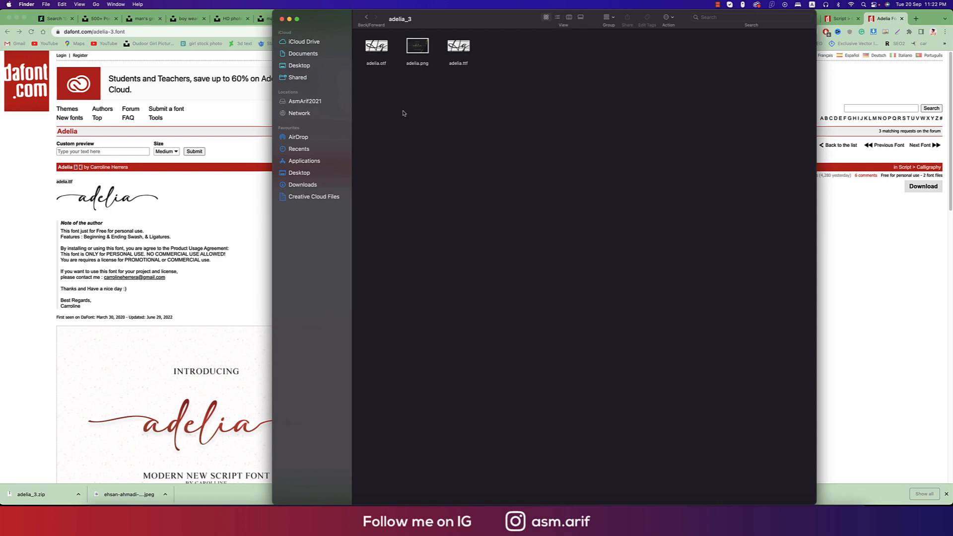
# Step: Install adelia.ttf with Font Book and close the Font Book window
pyautogui.click(377, 49)
pyautogui.click(458, 48)
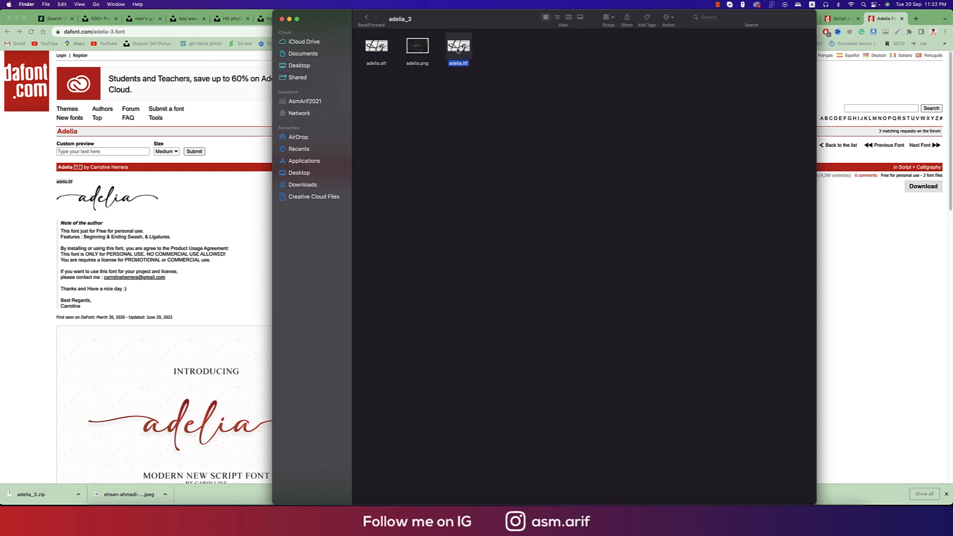
pyautogui.rightClick(457, 50)
pyautogui.moveTo(477, 60)
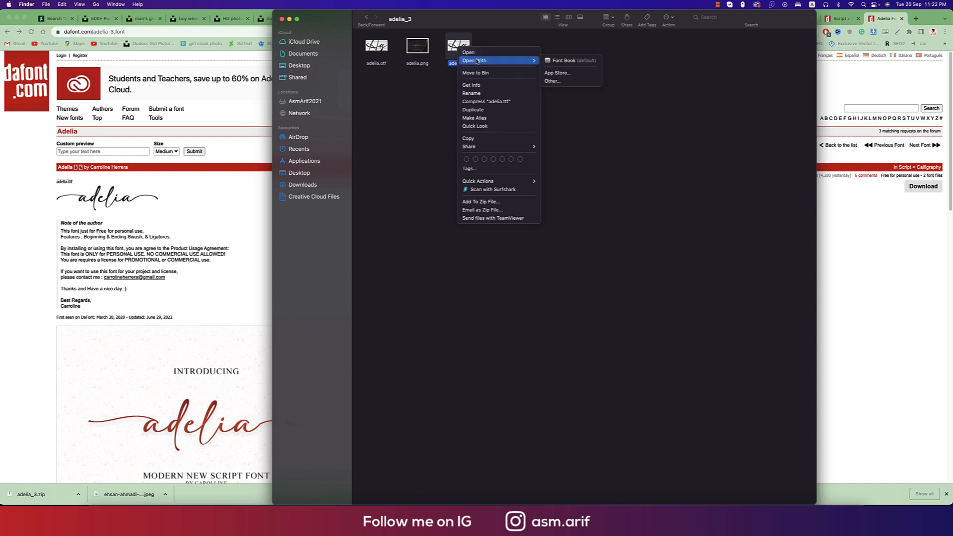
pyautogui.click(560, 60)
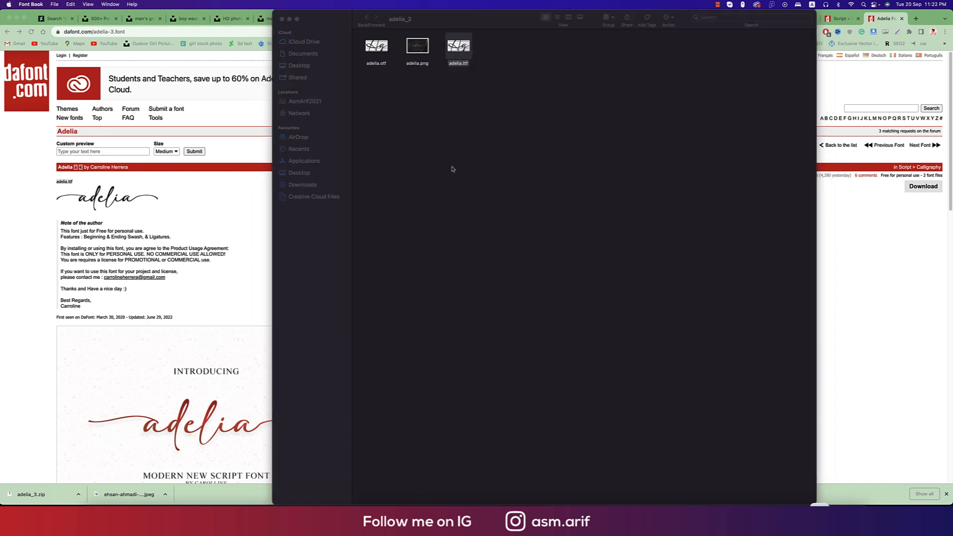
pyautogui.click(359, 339)
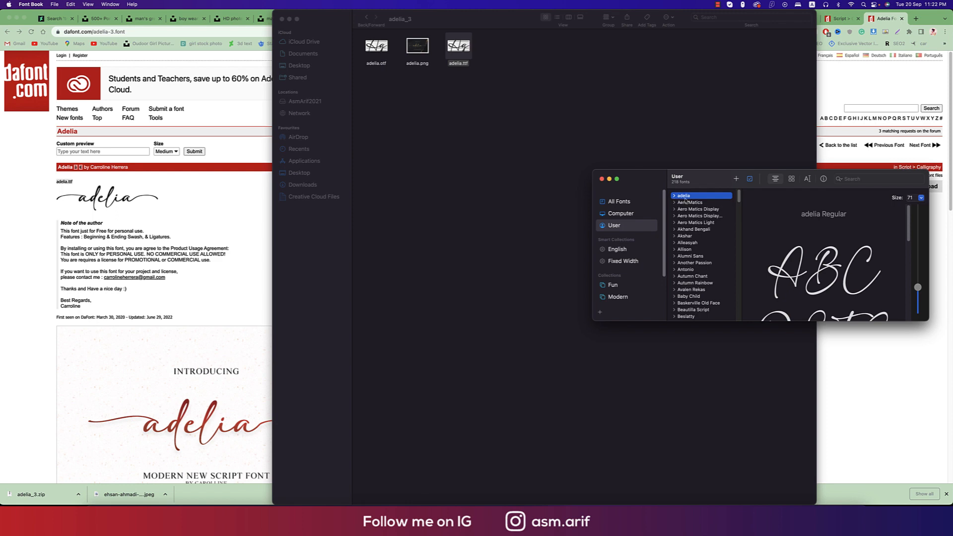
pyautogui.click(602, 180)
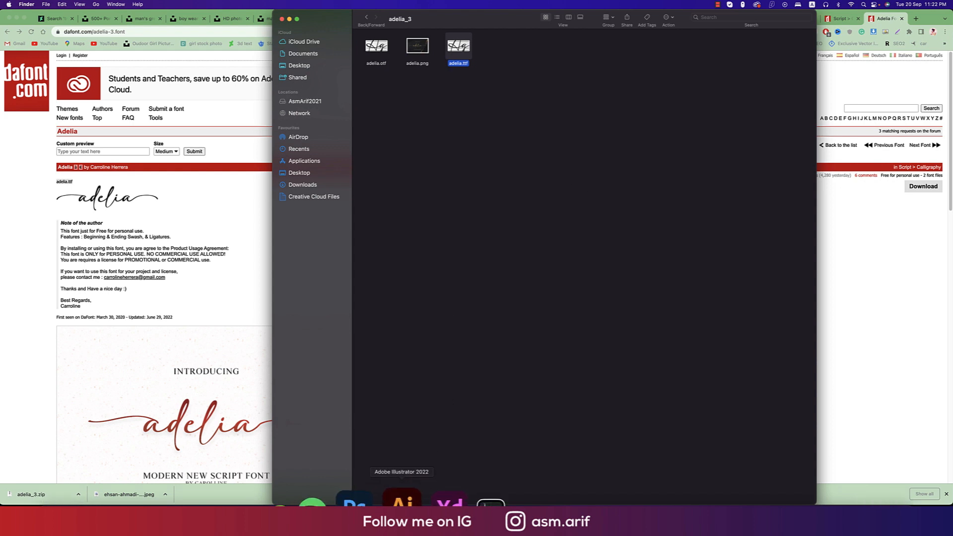
# Step: Switch to Illustrator and create a 1200 x 1200 px document named "sign" with RGB Color and 300 ppi raster effects
pyautogui.click(399, 510)
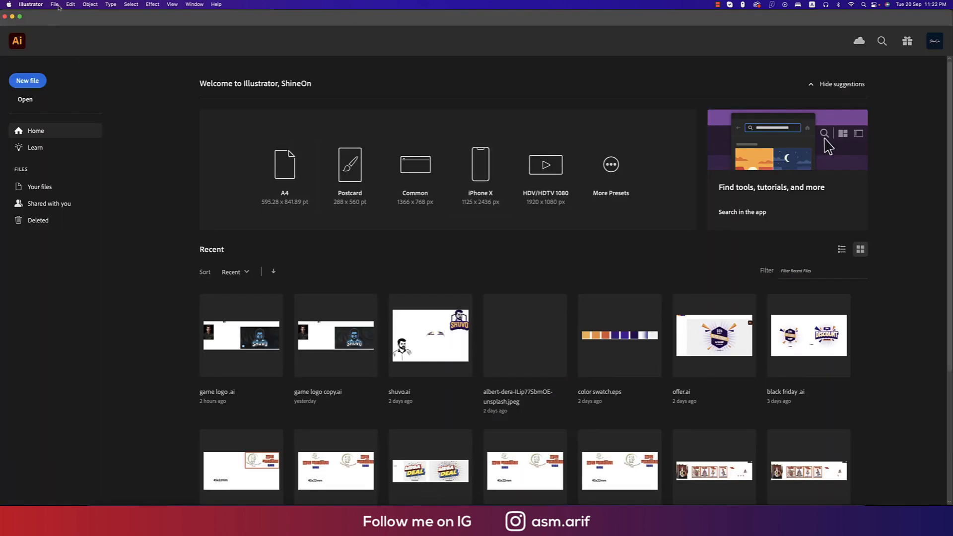
pyautogui.click(55, 4)
pyautogui.click(62, 16)
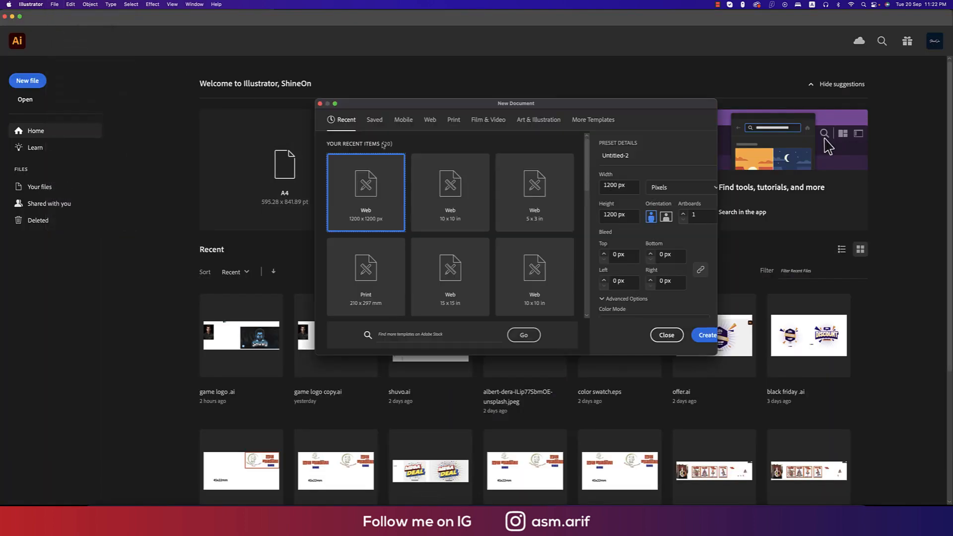
pyautogui.click(628, 158)
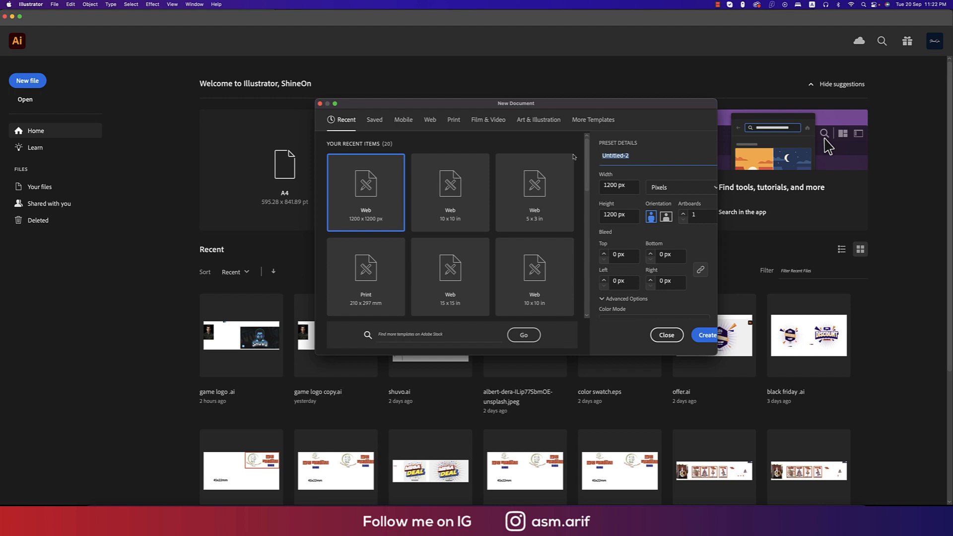
pyautogui.write('sign')
pyautogui.scroll(-4, 613, 236)
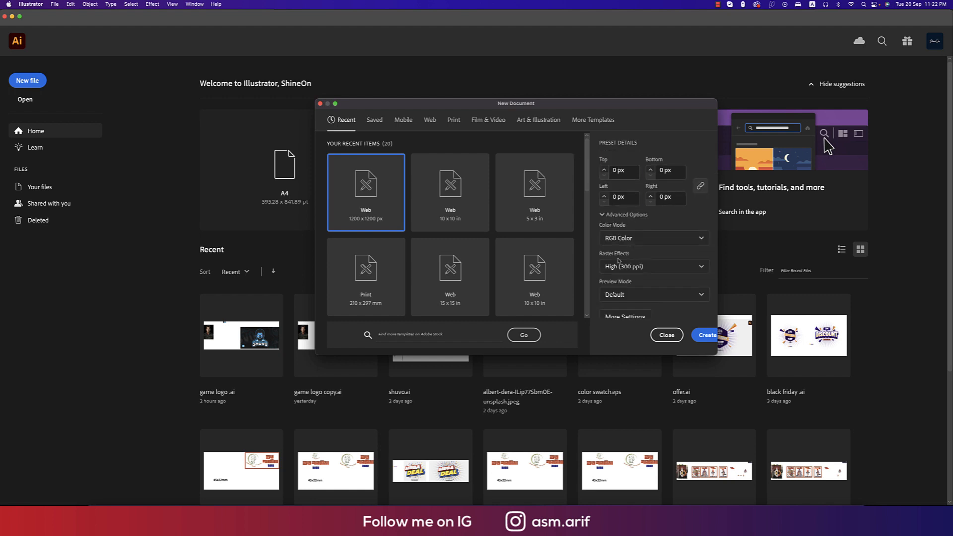
pyautogui.click(615, 239)
pyautogui.click(625, 258)
pyautogui.click(706, 336)
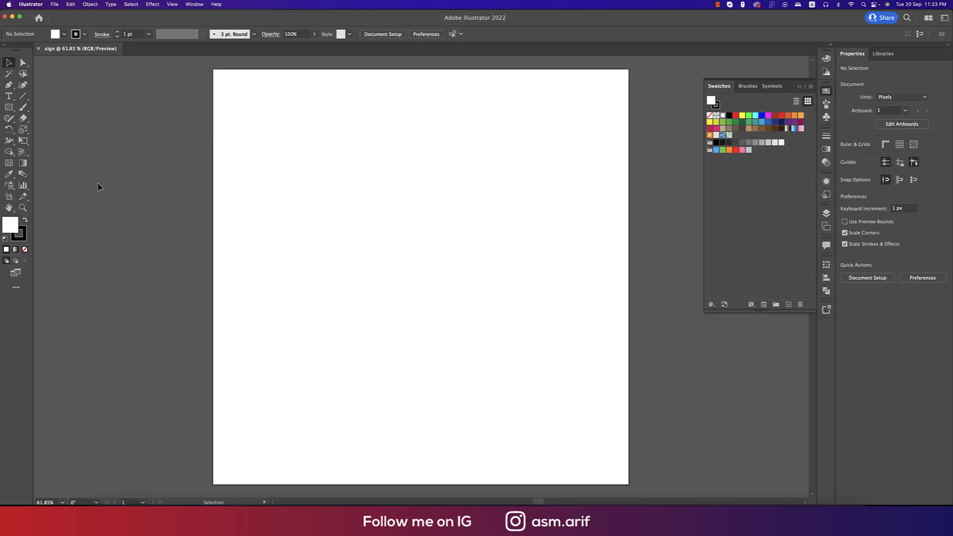
# Step: Place a point text object in the upper middle of the artboard and set its size to 72 pt
pyautogui.click(9, 96)
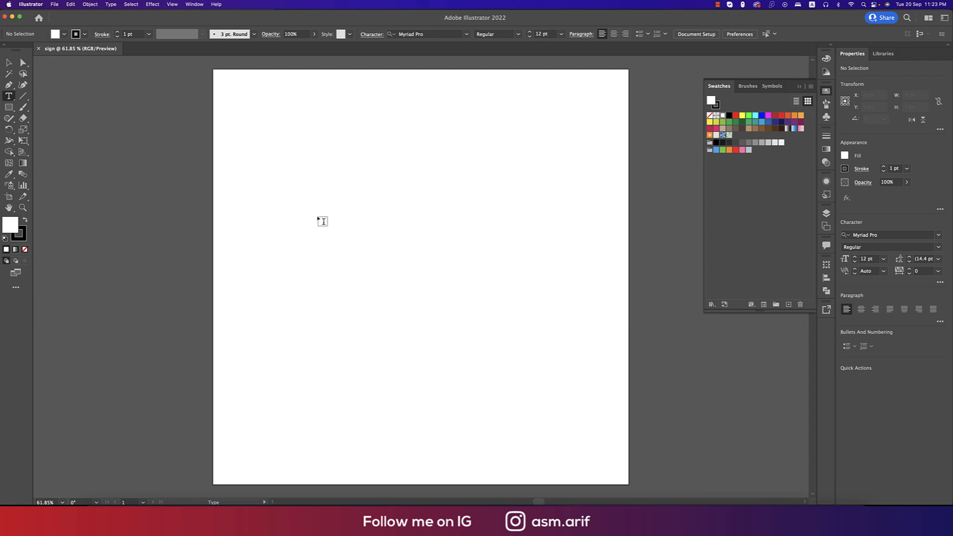
pyautogui.click(354, 224)
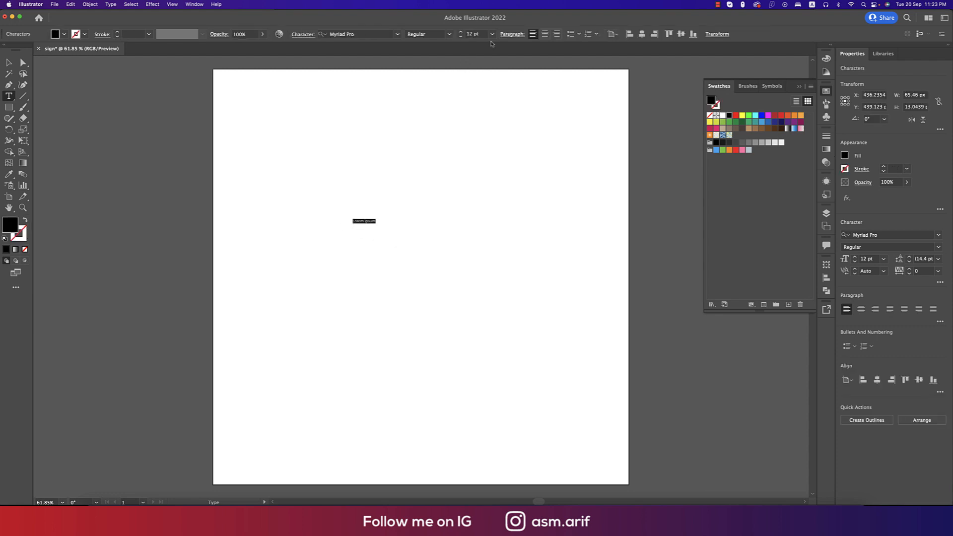
pyautogui.click(492, 34)
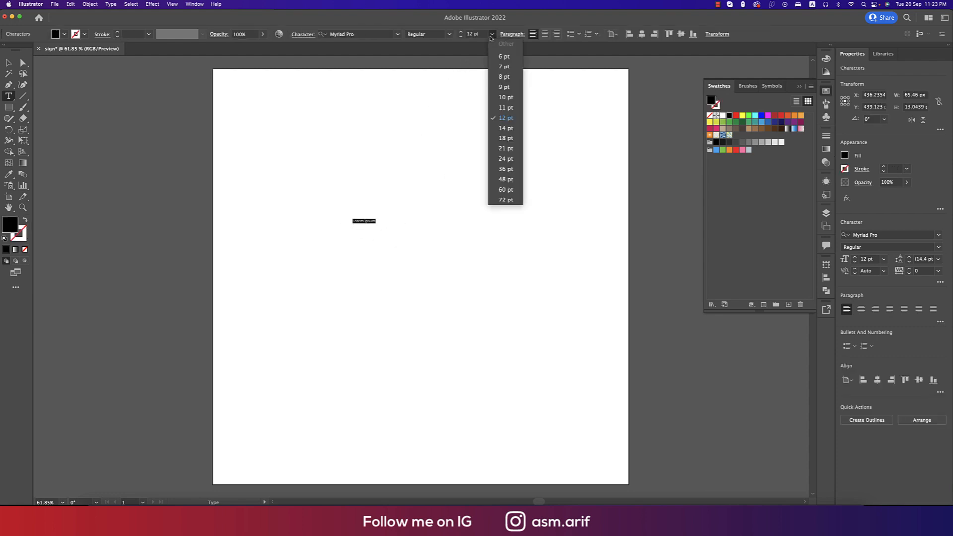
pyautogui.click(505, 200)
# Step: Set the placeholder text's font to adelia
pyautogui.click(364, 34)
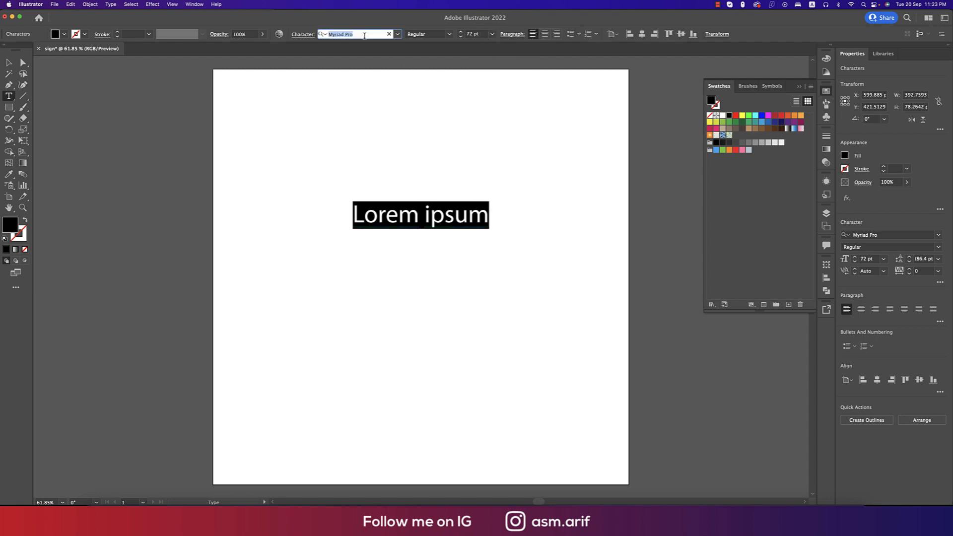
pyautogui.write('ade')
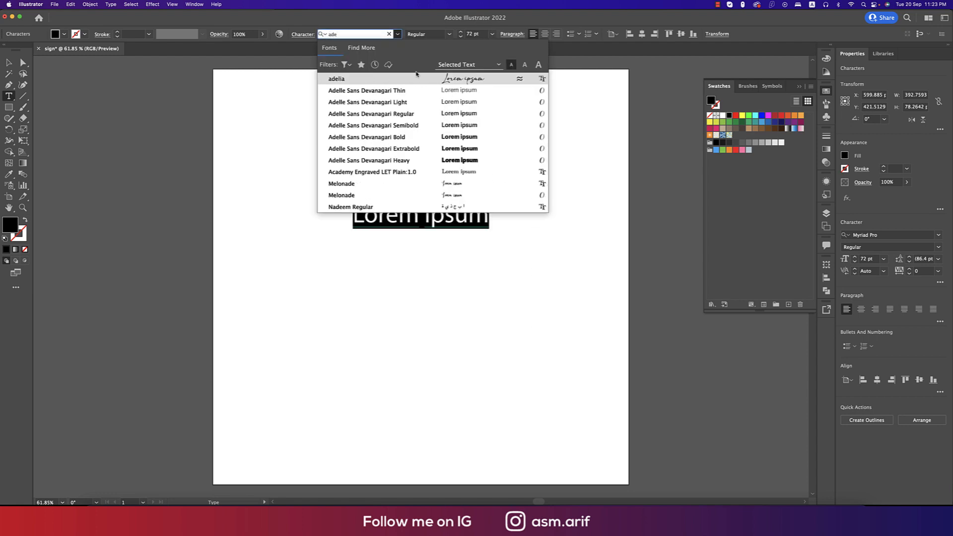
pyautogui.click(416, 74)
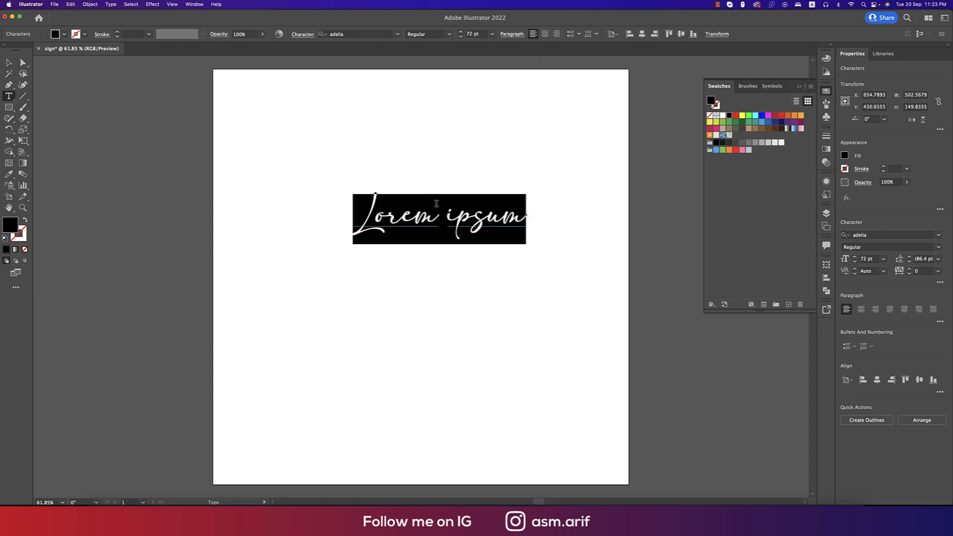
# Step: Replace the whole placeholder text with "rk"
pyautogui.click(437, 203)
pyautogui.press('super+a')
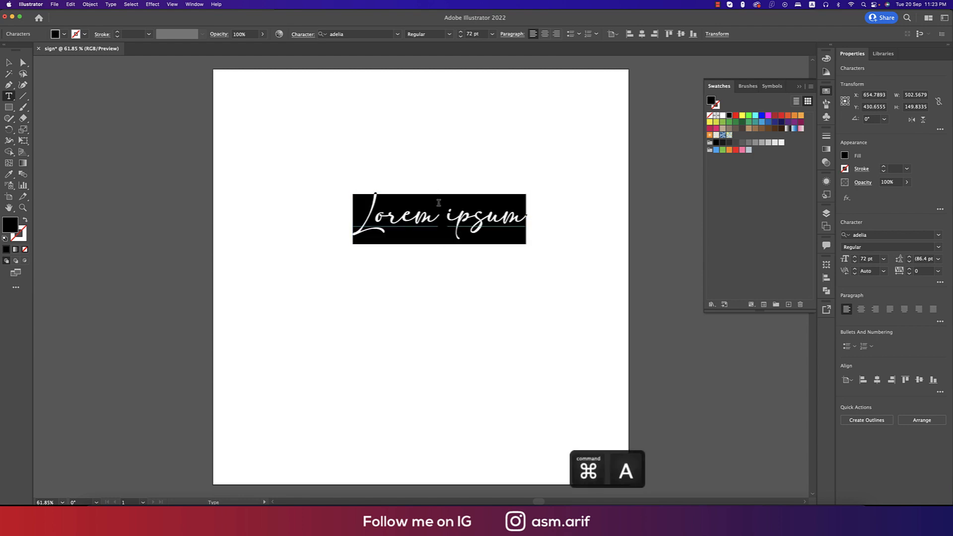
pyautogui.write('r')
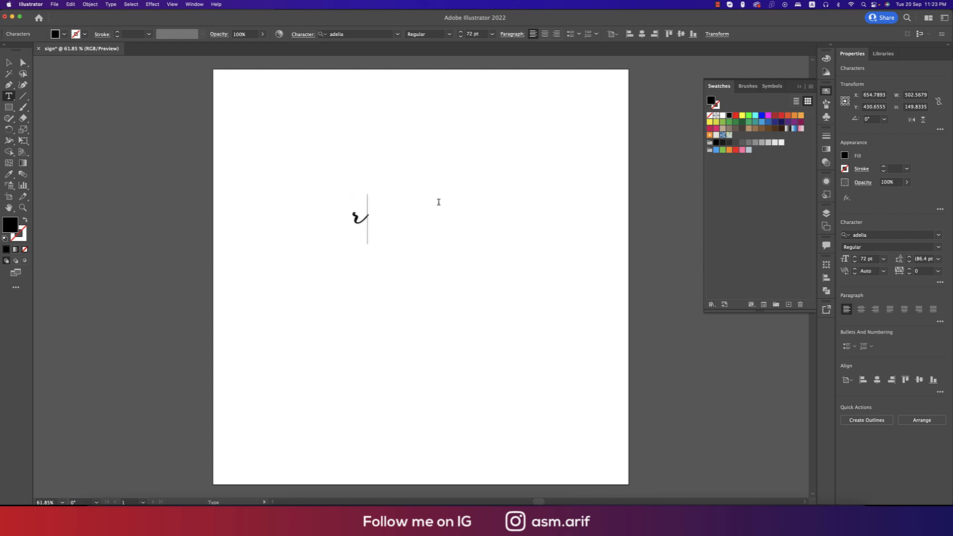
pyautogui.write('f')
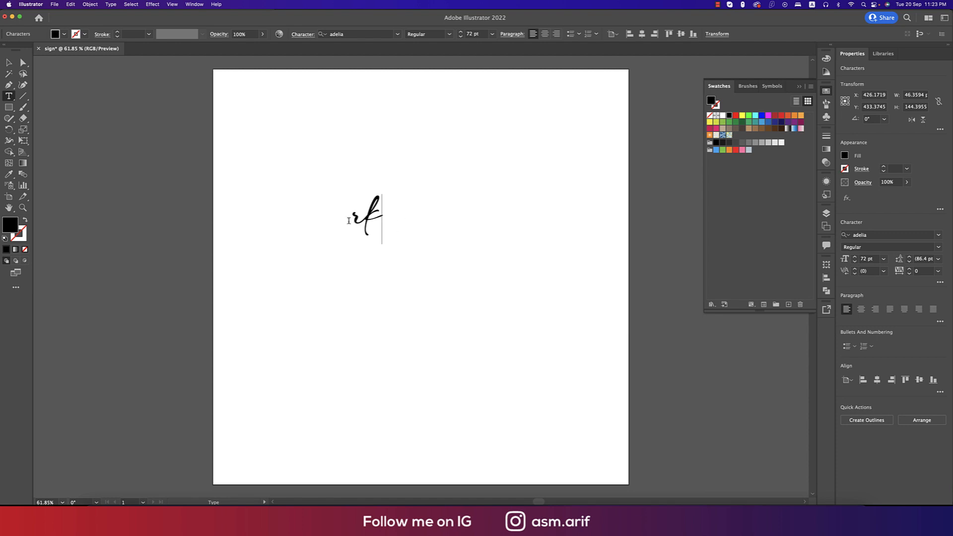
# Step: Swap the r for its alternate glyph with a long leading swash and the k for one with a trailing swash
pyautogui.click(353, 217)
pyautogui.moveTo(353, 217); pyautogui.dragTo(367, 217)
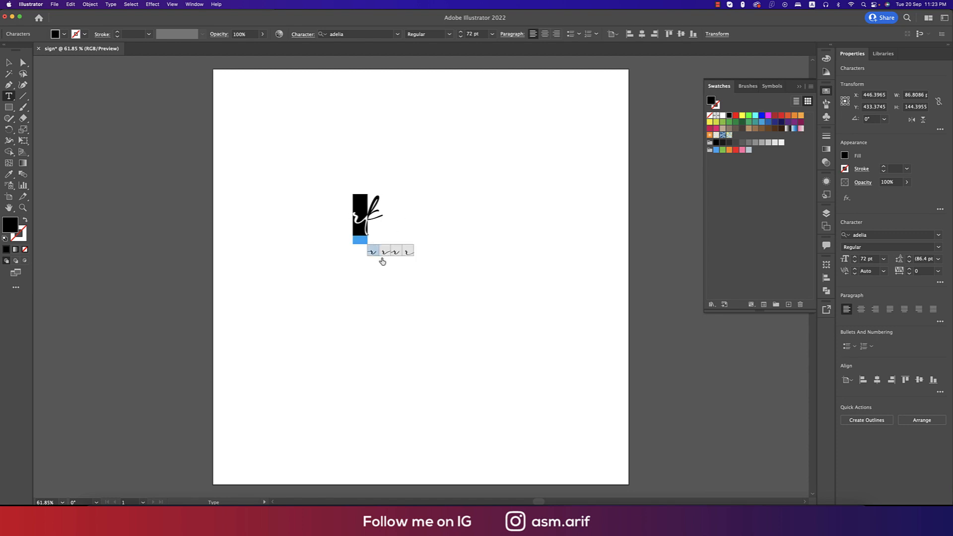
pyautogui.click(371, 253)
pyautogui.moveTo(368, 217); pyautogui.dragTo(382, 217)
pyautogui.click(402, 250)
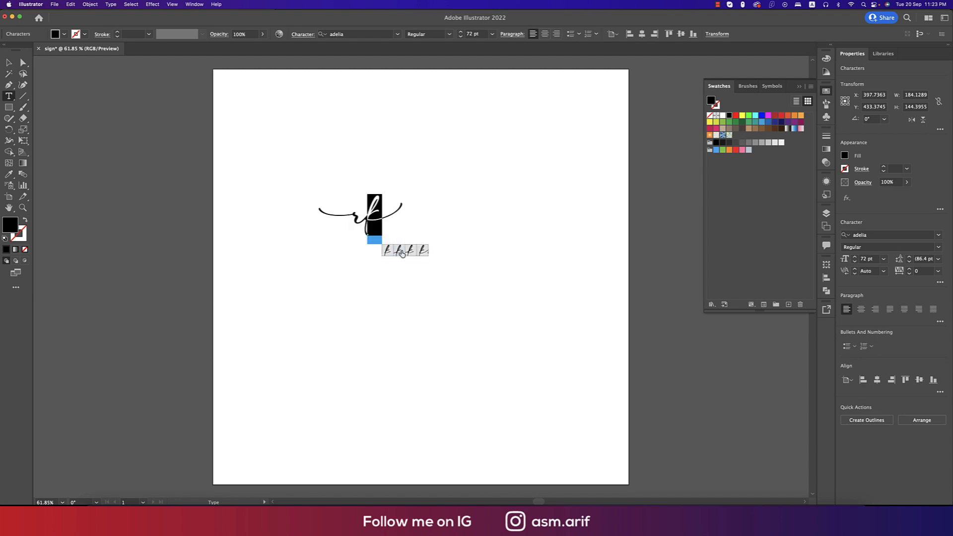
pyautogui.press('Escape')
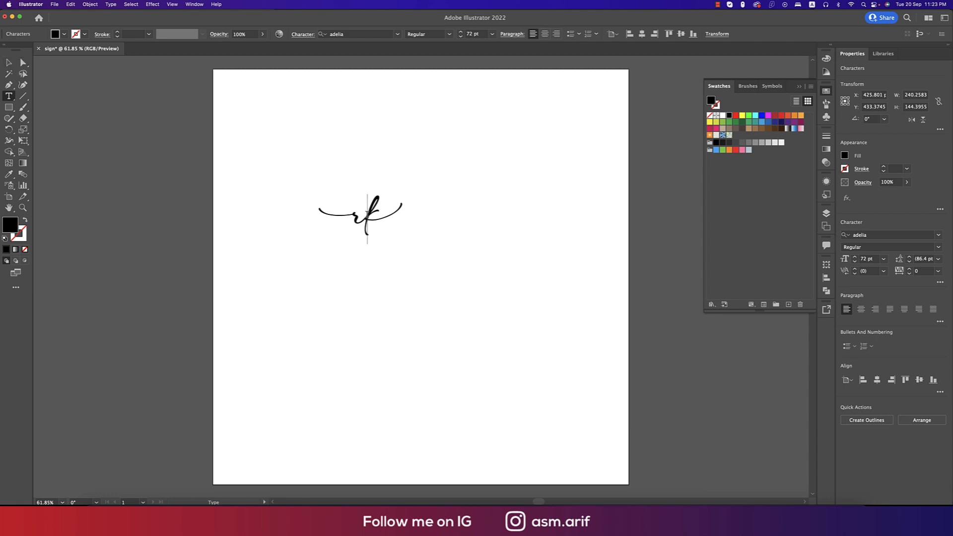
# Step: Replace the k with a b and apply the b's alternate glyph with a short tail
pyautogui.moveTo(366, 217); pyautogui.dragTo(409, 221)
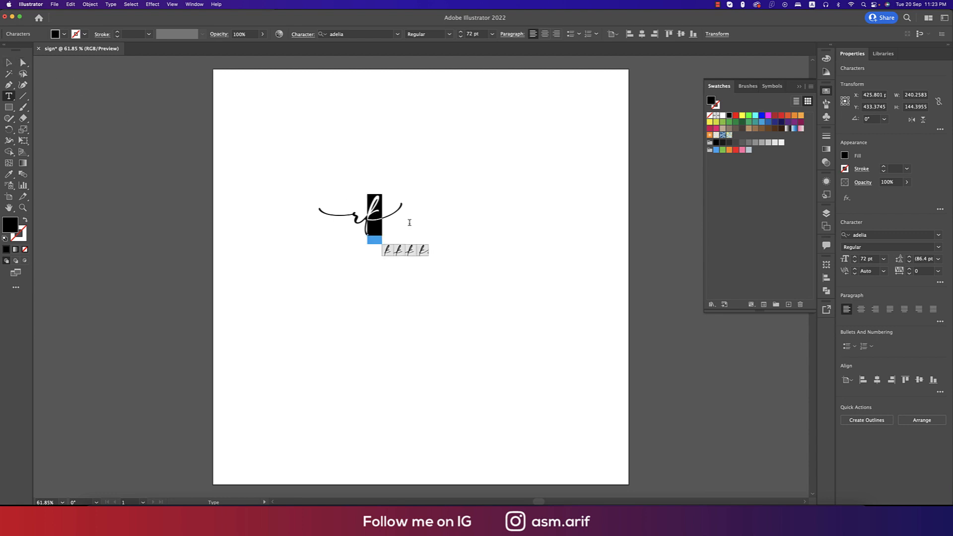
pyautogui.write('T')
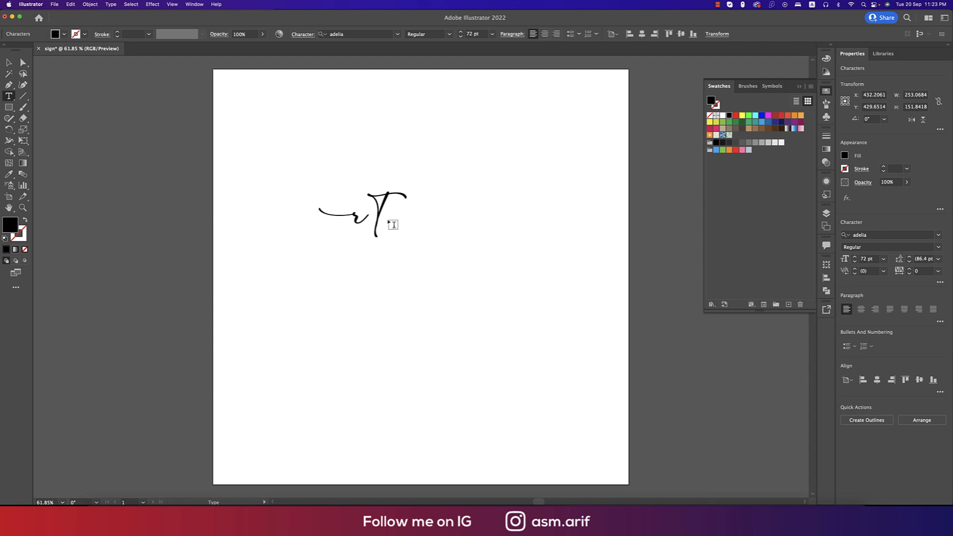
pyautogui.press('BackSpace')
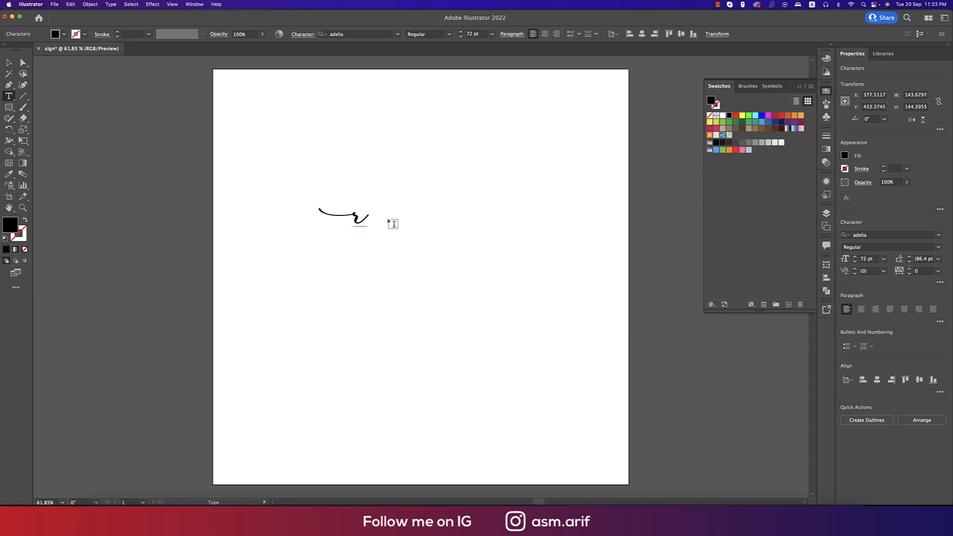
pyautogui.write('b')
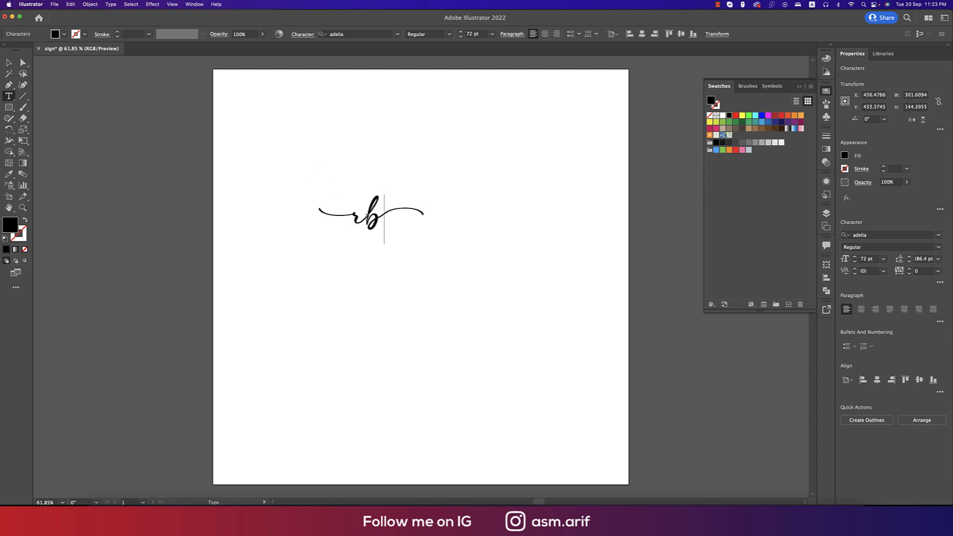
pyautogui.hotkey('shift', 'Left')
pyautogui.click(402, 251)
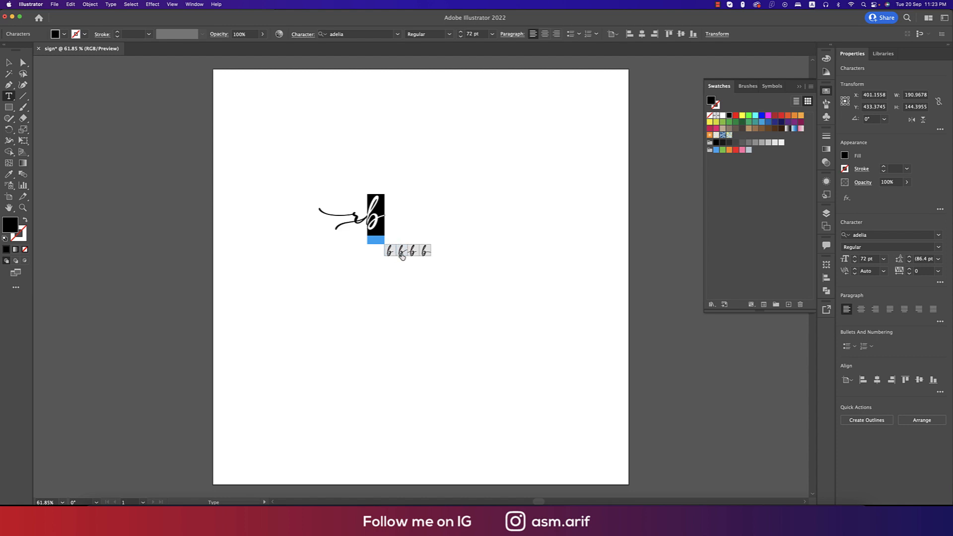
pyautogui.click(390, 252)
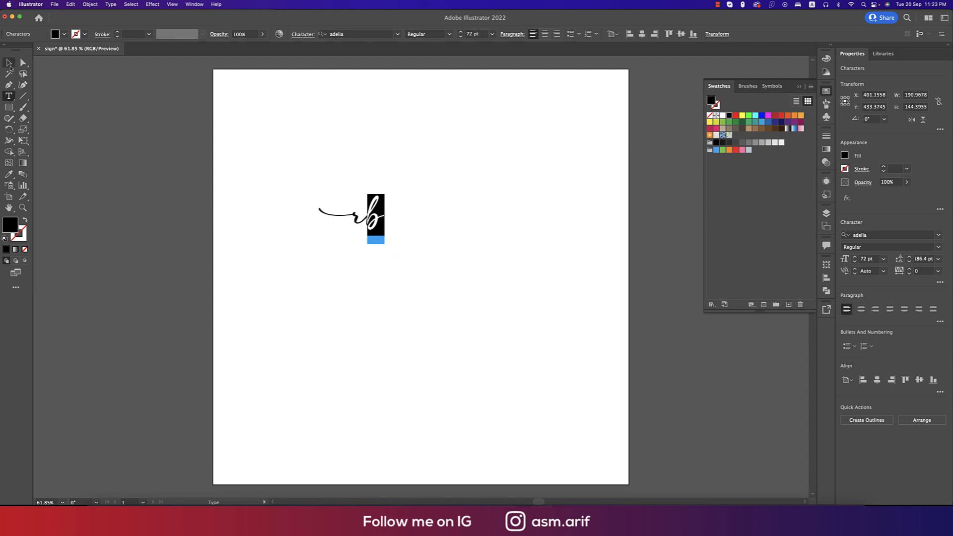
# Step: Scale the "rb" text up to about 278 pt and reposition it around X 501, Y 502 px
pyautogui.press('Escape')
pyautogui.click(281, 236)
pyautogui.click(382, 222)
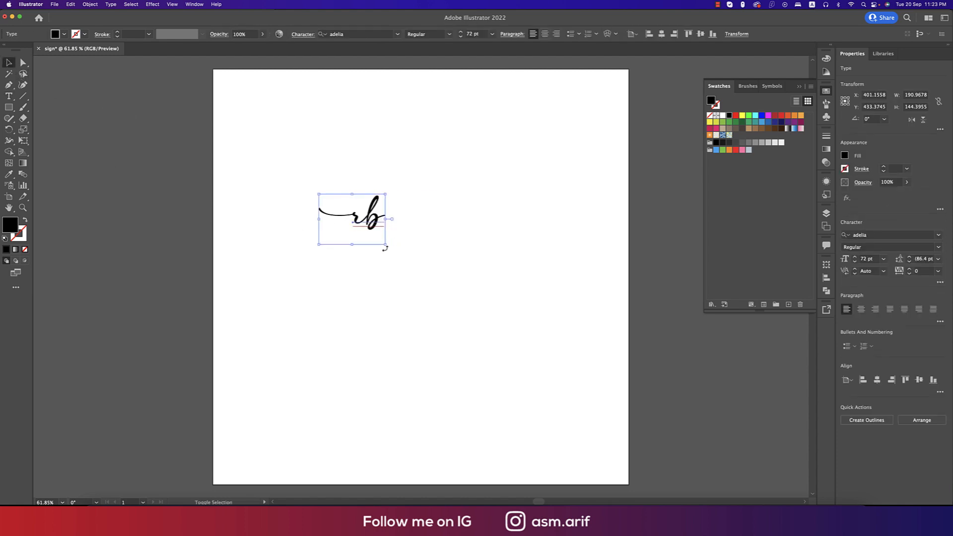
pyautogui.moveTo(386, 244); pyautogui.dragTo(551, 395)
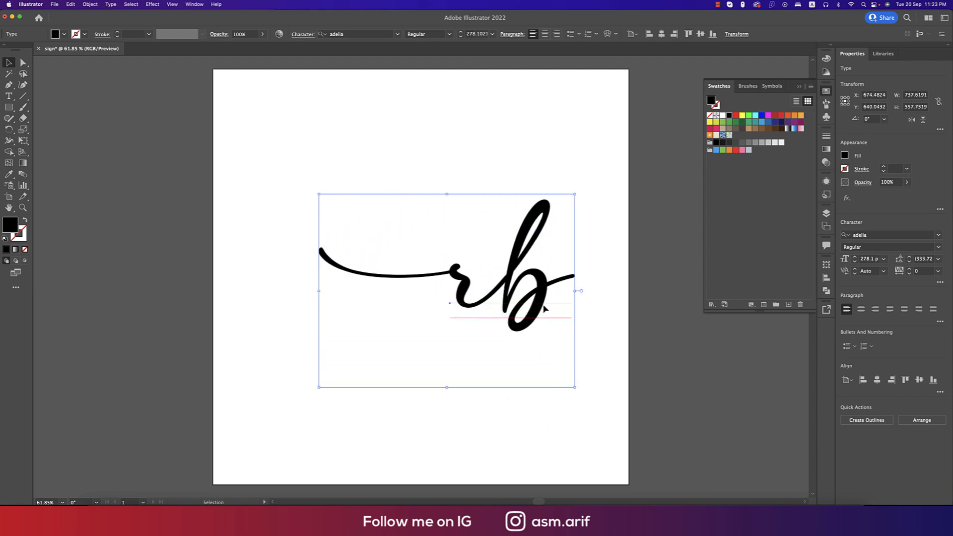
pyautogui.moveTo(544, 303); pyautogui.dragTo(485, 256)
# Step: Try converting the "rb" text to outlines and shifting it slightly down and right, and undo these changes
pyautogui.rightClick(484, 256)
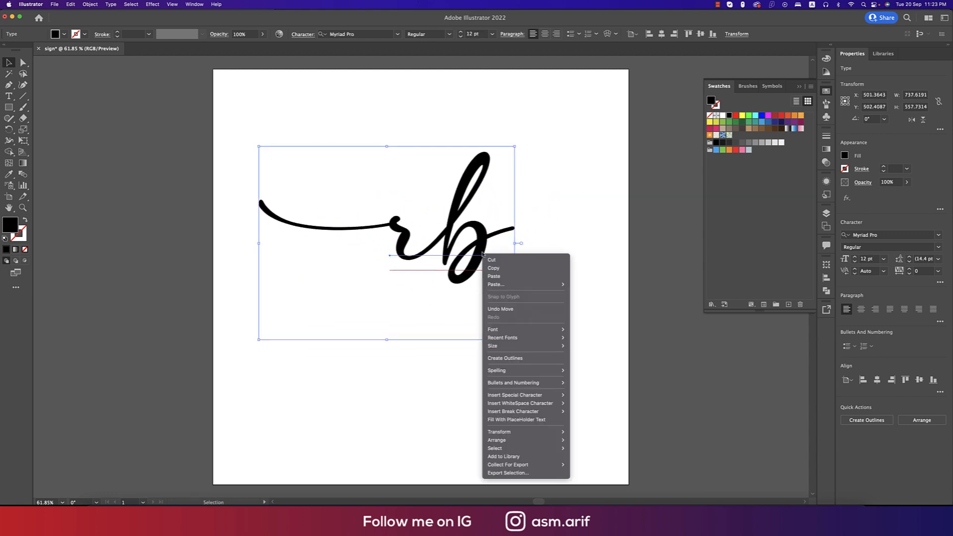
pyautogui.click(509, 358)
pyautogui.click(494, 359)
pyautogui.moveTo(469, 248); pyautogui.dragTo(497, 266)
pyautogui.click(421, 317)
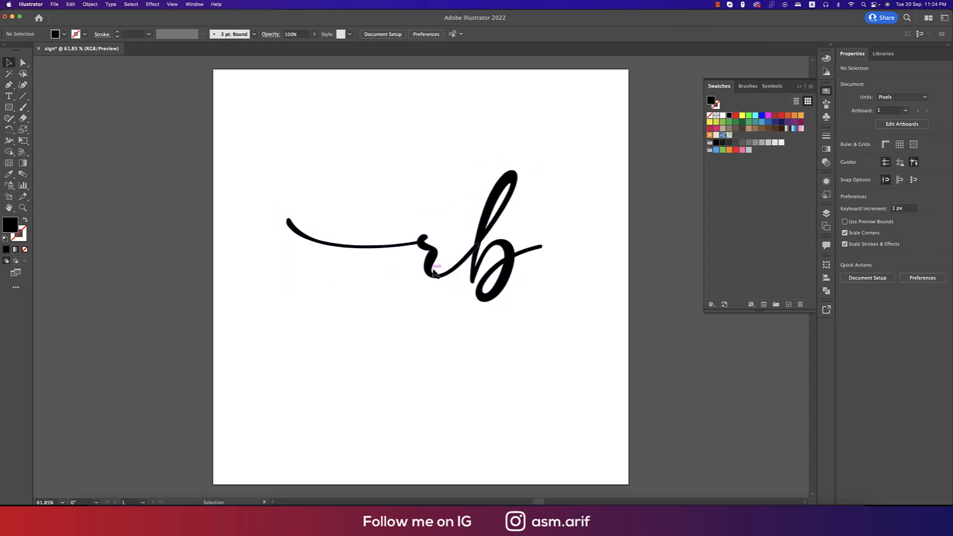
pyautogui.press('super+z')
pyautogui.press('super+z')
pyautogui.press('super+z')
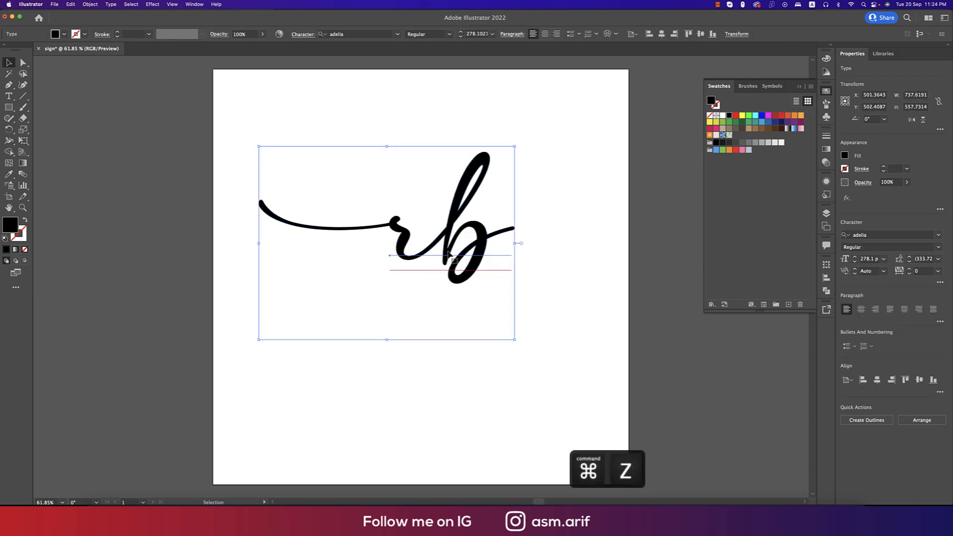
# Step: Replace the b in the text with a z so the lettering reads "rz"
pyautogui.doubleClick(449, 254)
pyautogui.moveTo(446, 241); pyautogui.dragTo(491, 243)
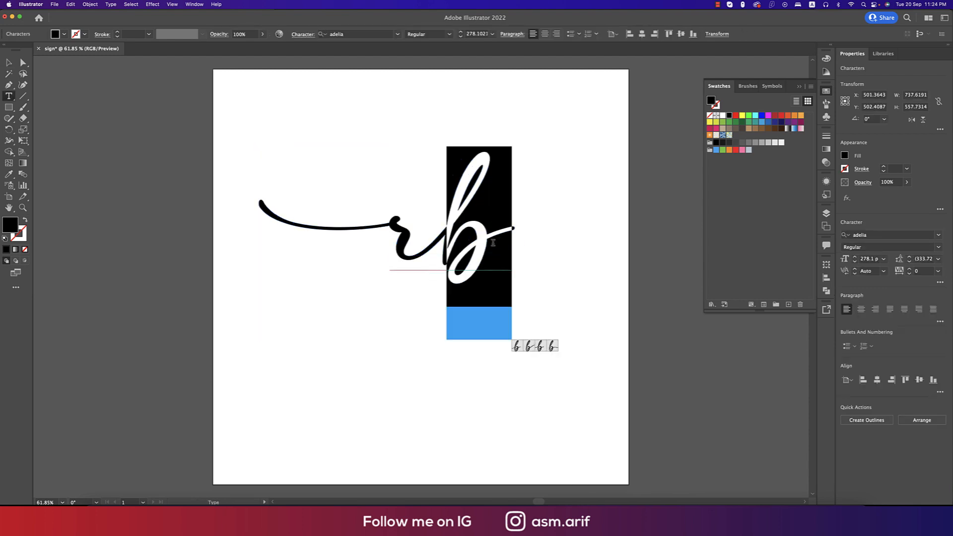
pyautogui.press('BackSpace')
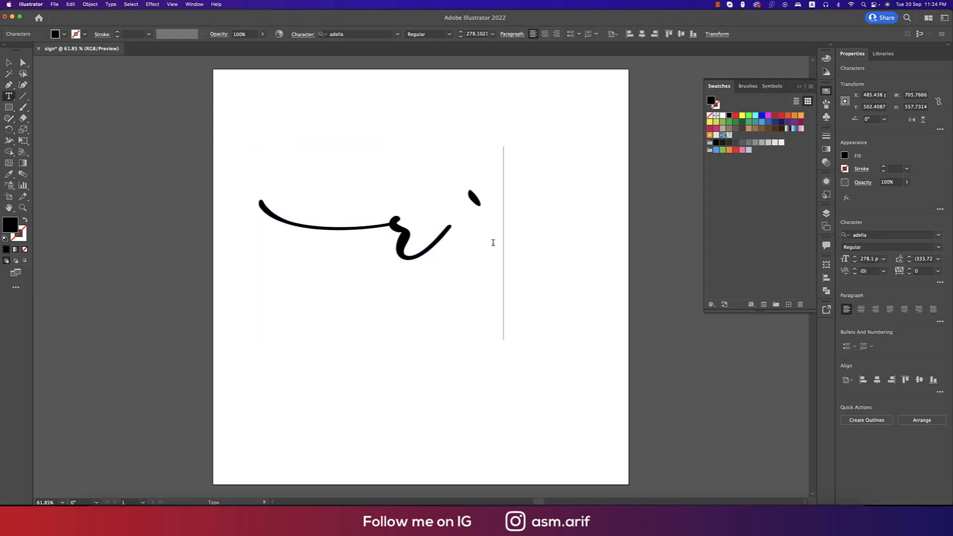
pyautogui.write('z')
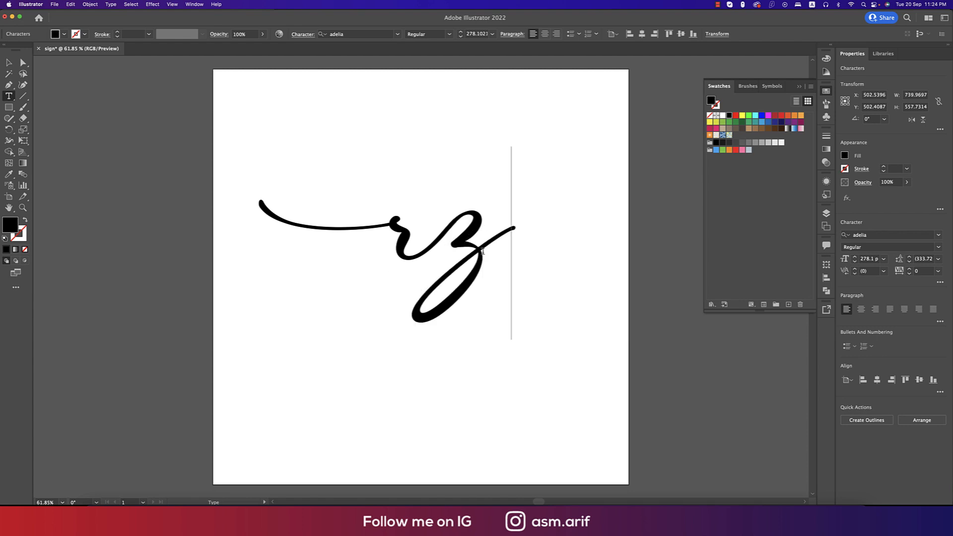
# Step: Convert the "rz" text to outlines and deselect it
pyautogui.press('Escape')
pyautogui.rightClick(461, 237)
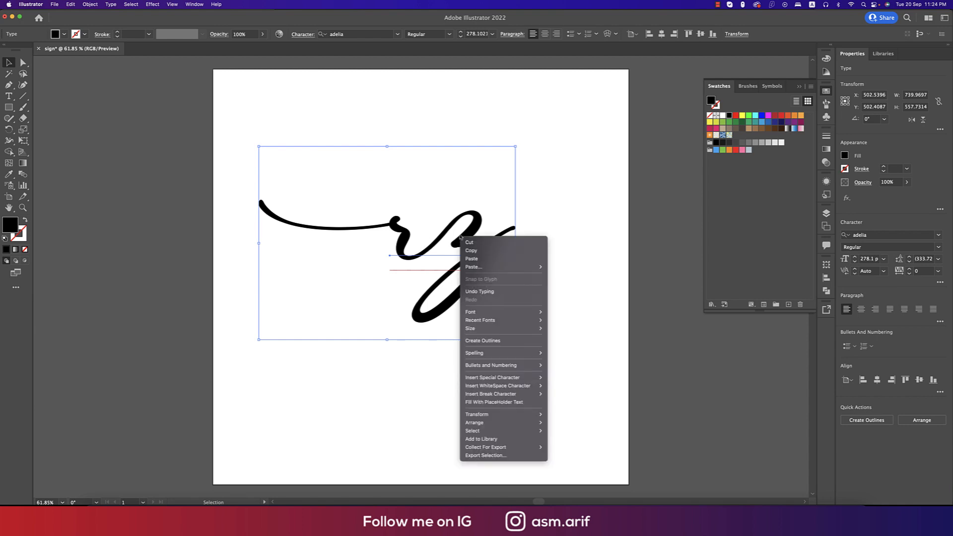
pyautogui.click(485, 341)
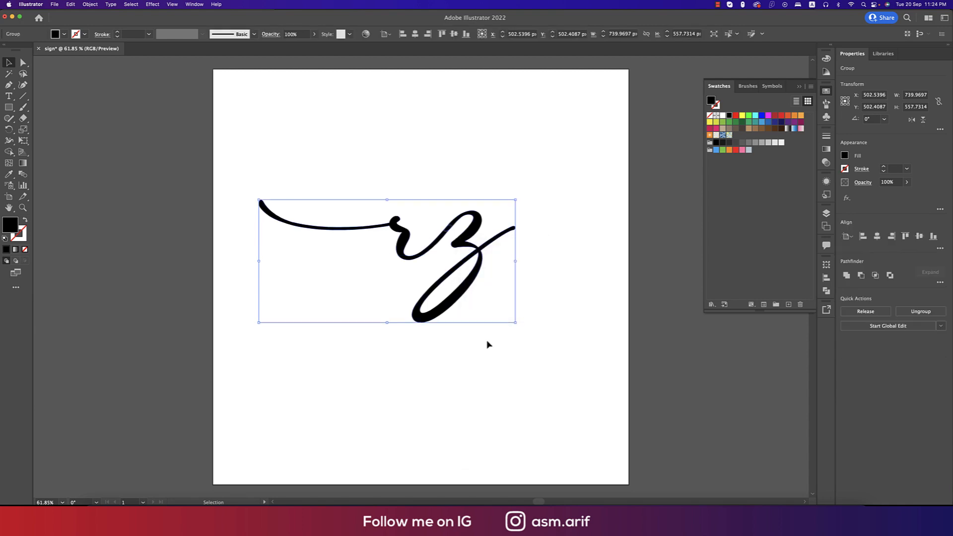
pyautogui.click(547, 227)
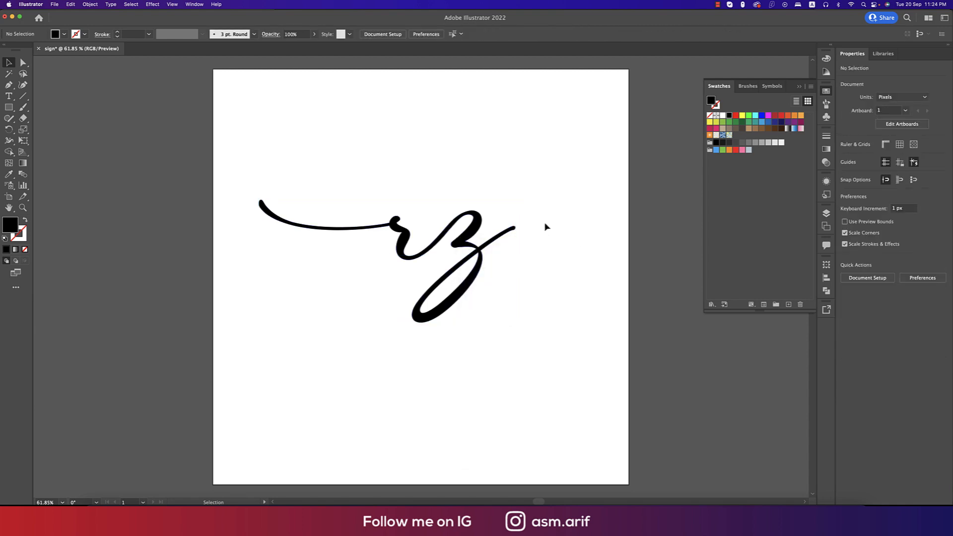
# Step: Try moving the z away from the r inside the outlined group, undo the move and leave isolation mode
pyautogui.click(474, 224)
pyautogui.doubleClick(471, 249)
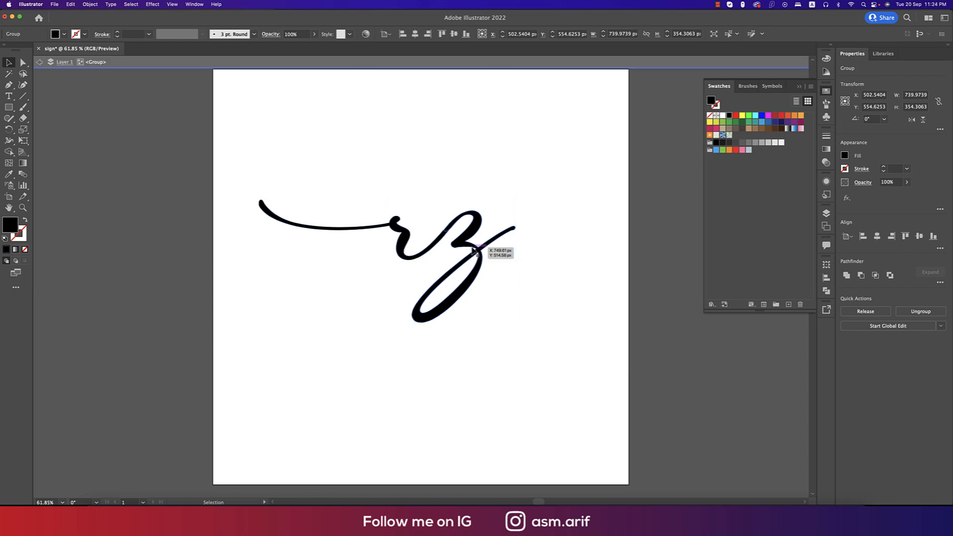
pyautogui.moveTo(469, 249); pyautogui.dragTo(579, 249)
pyautogui.press('super+z')
pyautogui.doubleClick(552, 305)
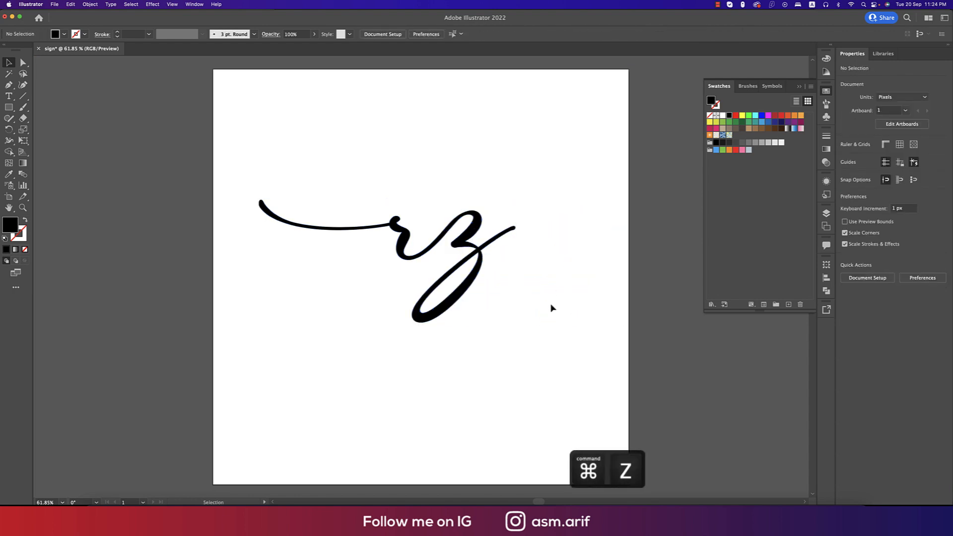
# Step: Merge the outlined r and z into one shape with the Pathfinder Unite operation and deselect it
pyautogui.moveTo(424, 184); pyautogui.dragTo(566, 410)
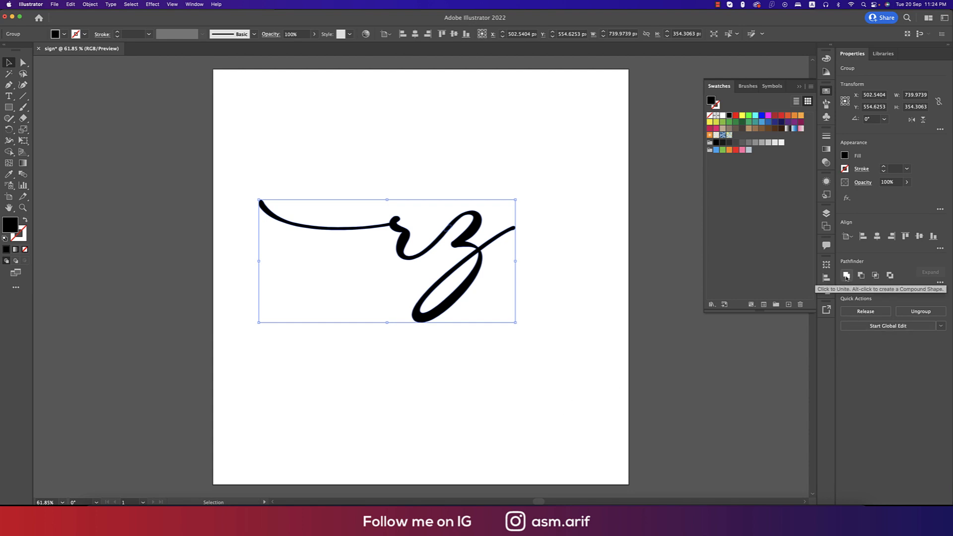
pyautogui.click(194, 4)
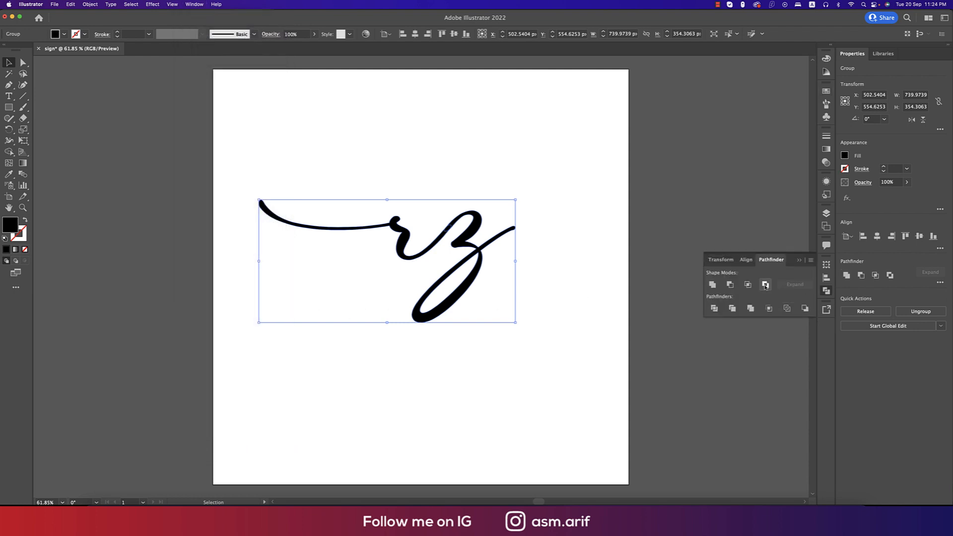
pyautogui.click(714, 286)
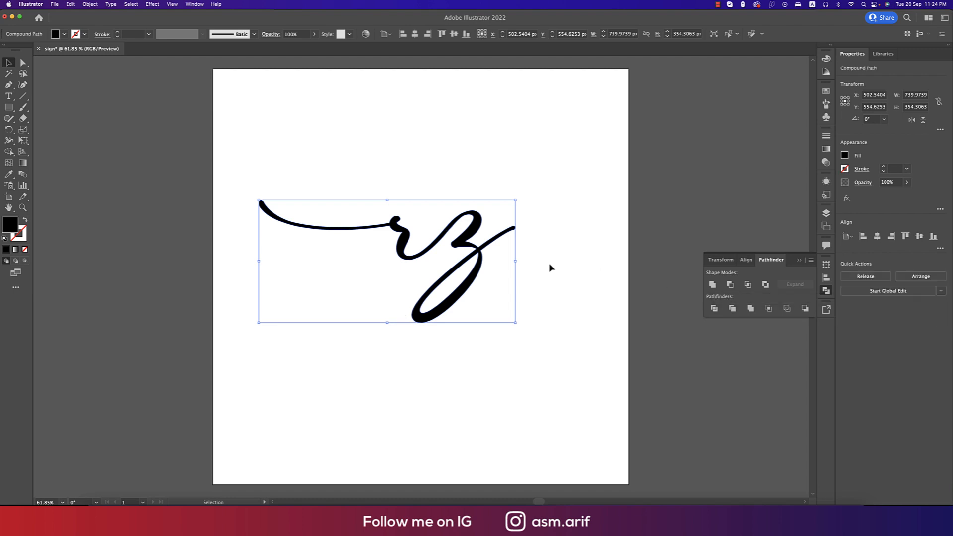
pyautogui.click(568, 271)
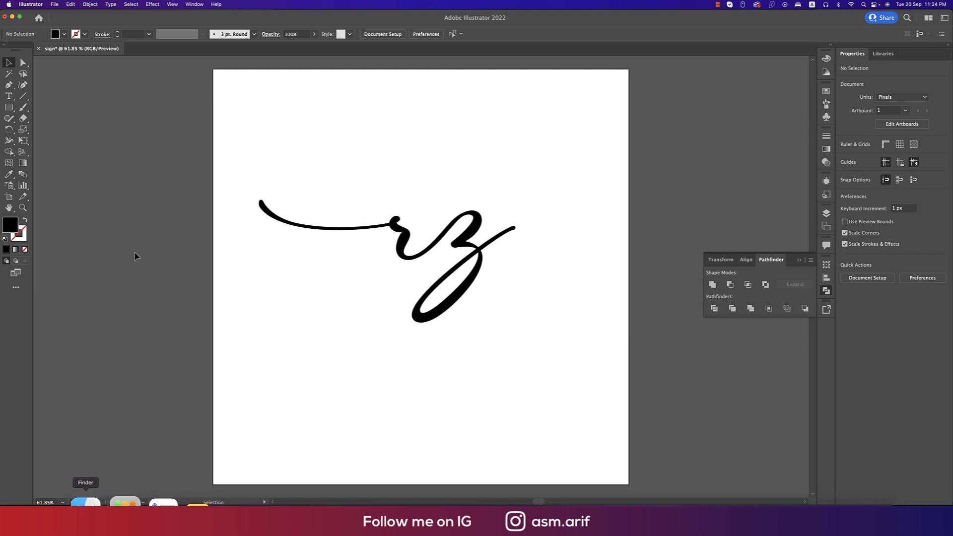
# Step: Add a point text object above the "rz" lettering and set its font to Poppins SemiBold
pyautogui.click(9, 96)
pyautogui.click(350, 127)
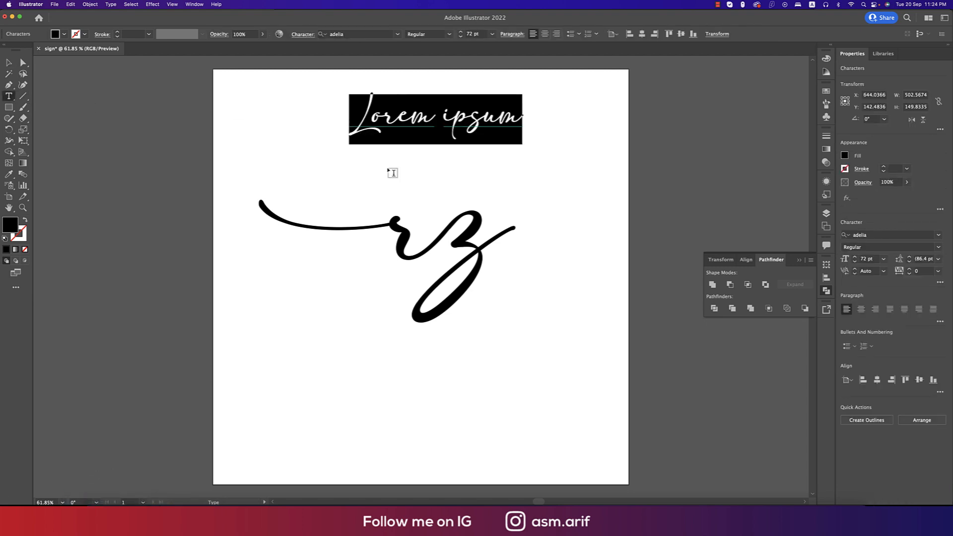
pyautogui.click(362, 35)
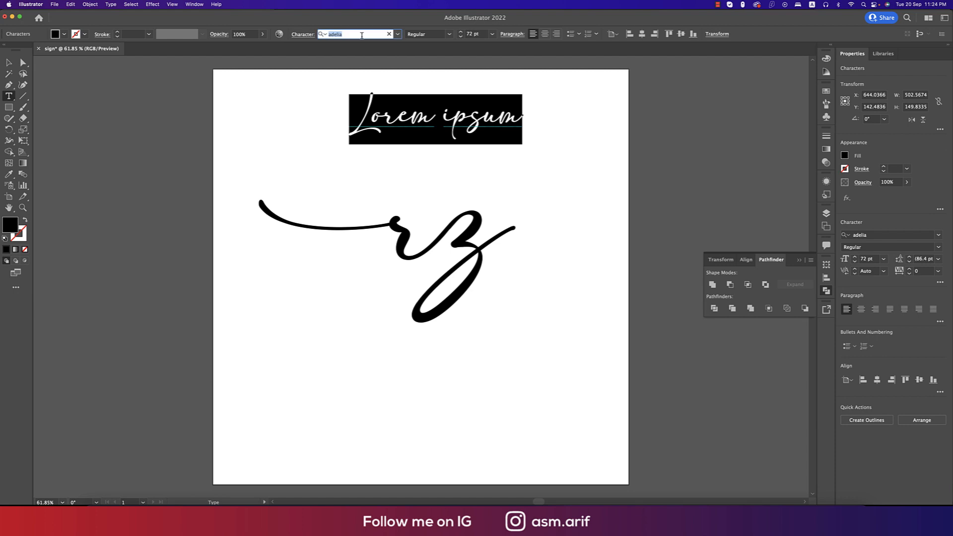
pyautogui.write('po')
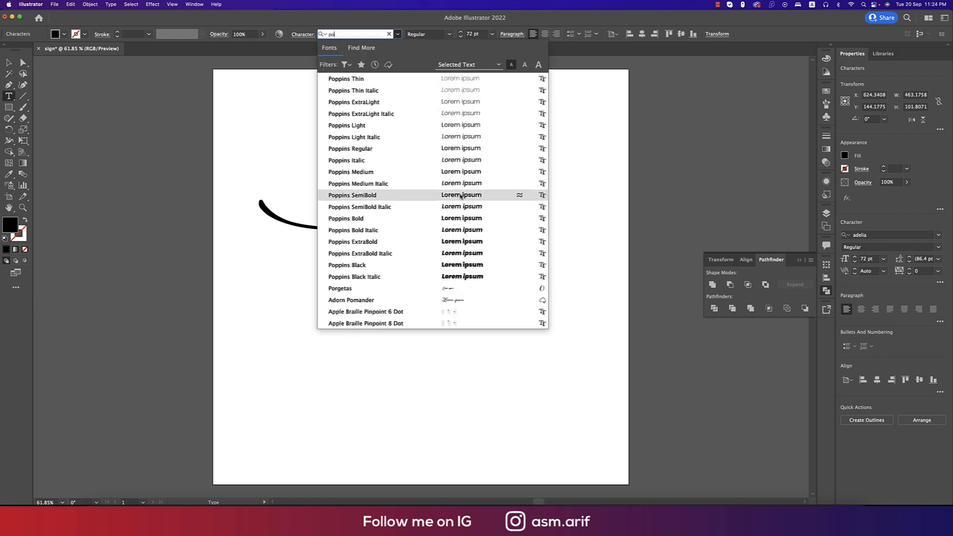
pyautogui.click(461, 195)
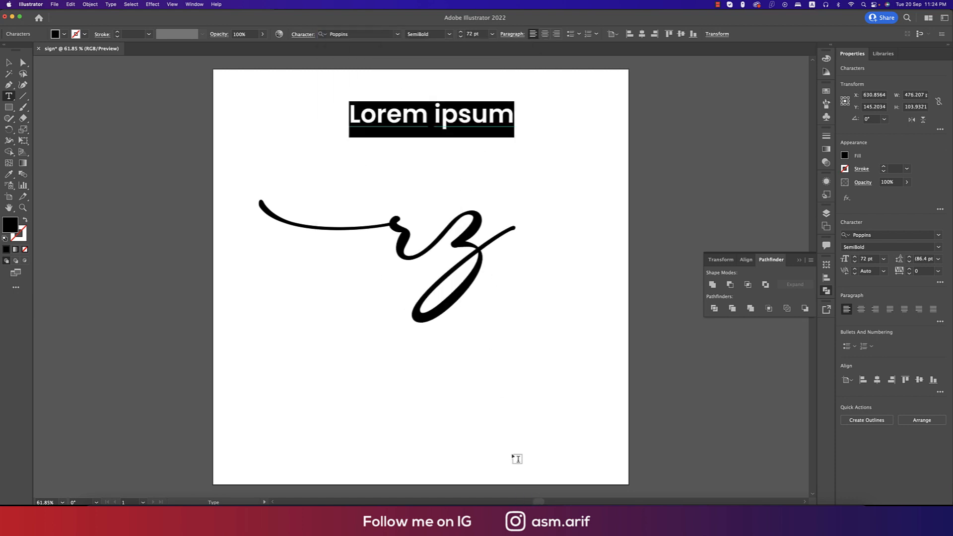
# Step: Replace the placeholder text above the lettering with "PHOTOGRAPHY"
pyautogui.click(460, 117)
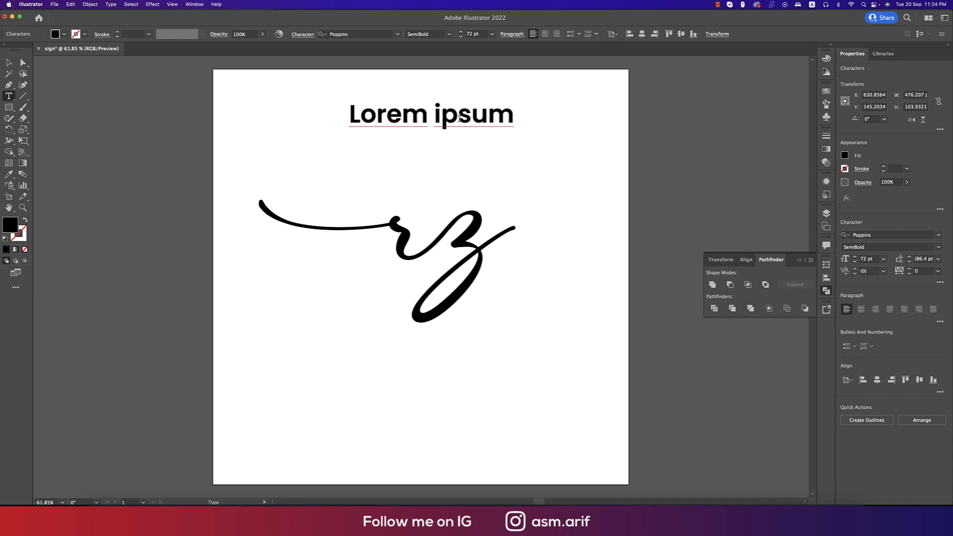
pyautogui.press('super+a')
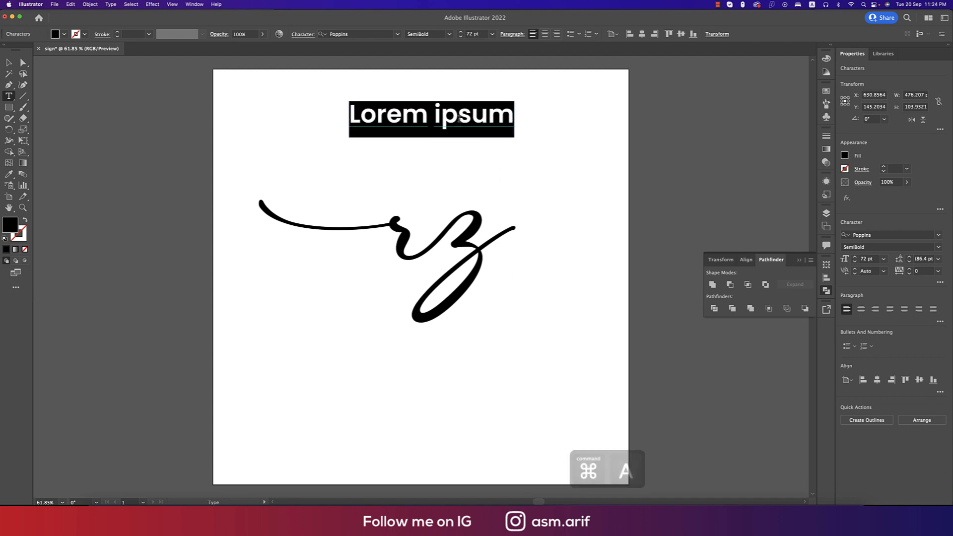
pyautogui.write('PHOTO')
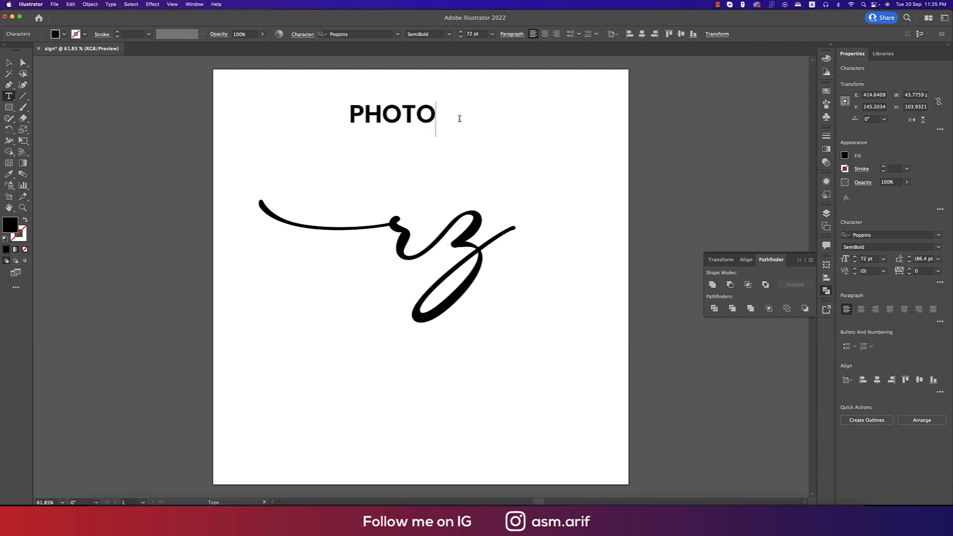
pyautogui.write('GRAPHY')
# Step: Set the PHOTOGRAPHY text to 21 pt with a tracking of 300 and deselect it
pyautogui.press('super+a')
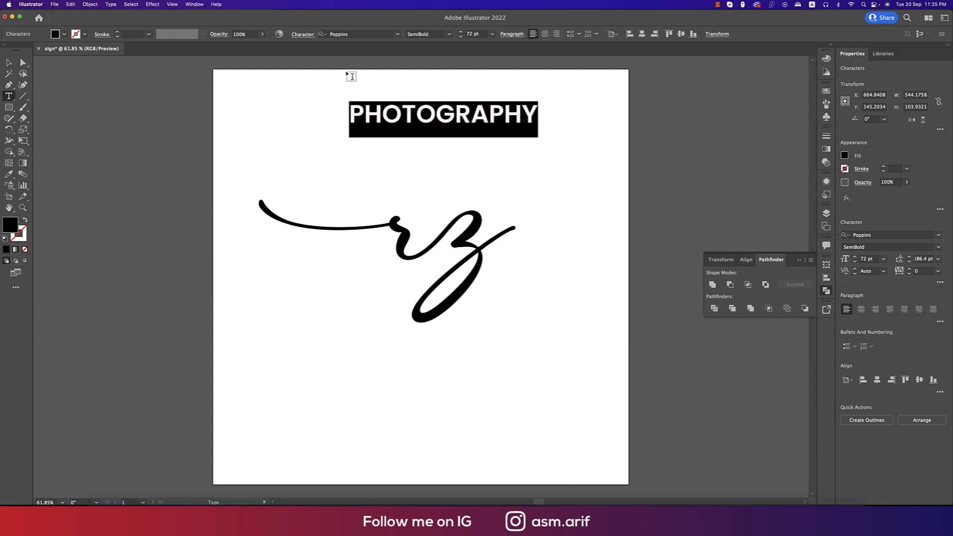
pyautogui.click(491, 34)
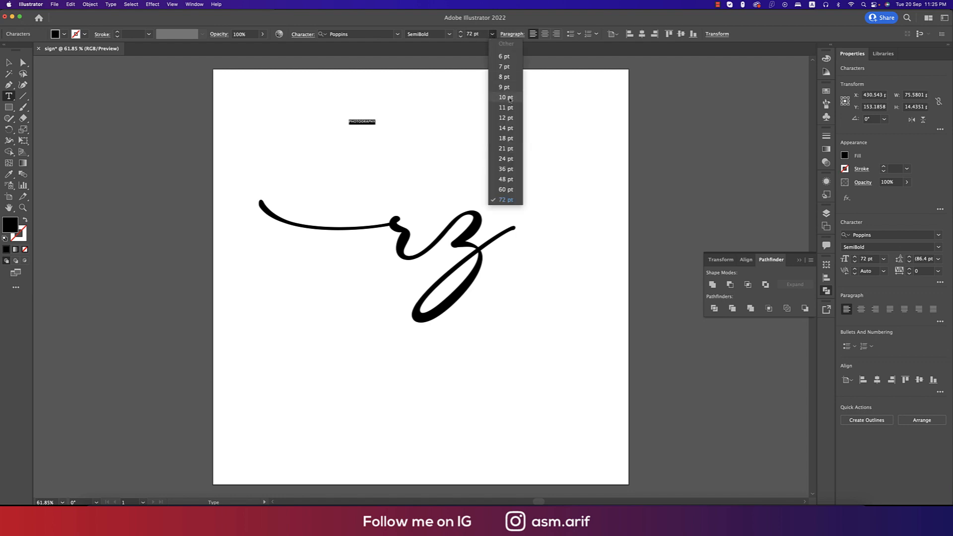
pyautogui.click(506, 148)
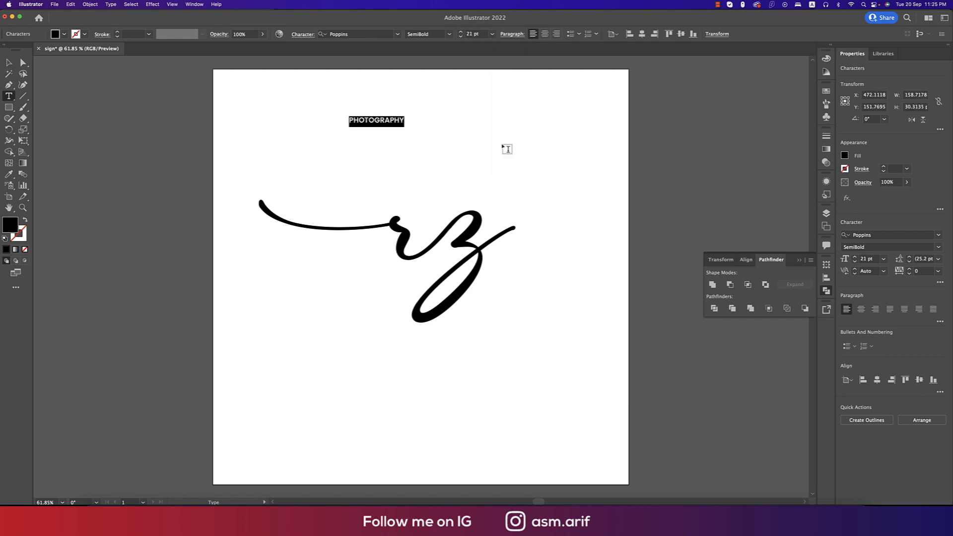
pyautogui.click(937, 271)
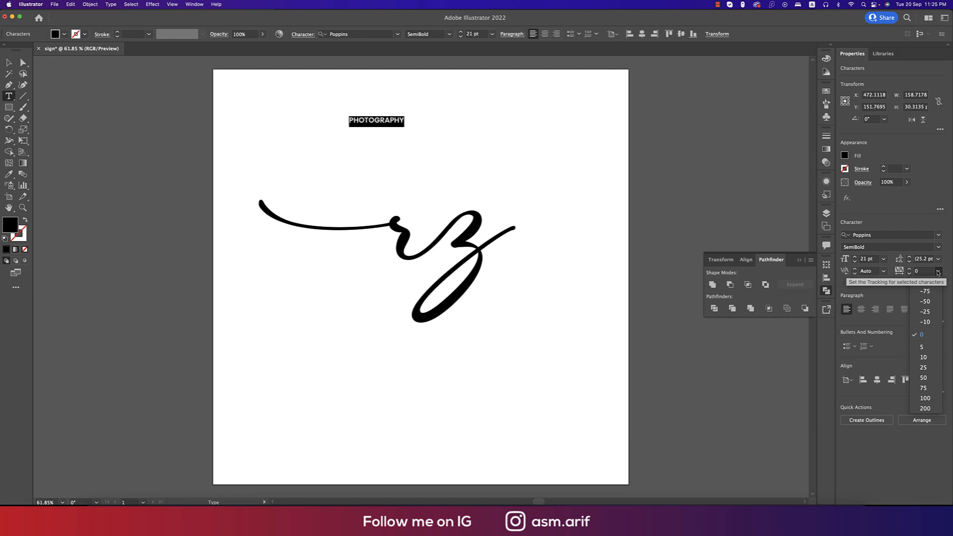
pyautogui.click(926, 408)
pyautogui.click(925, 272)
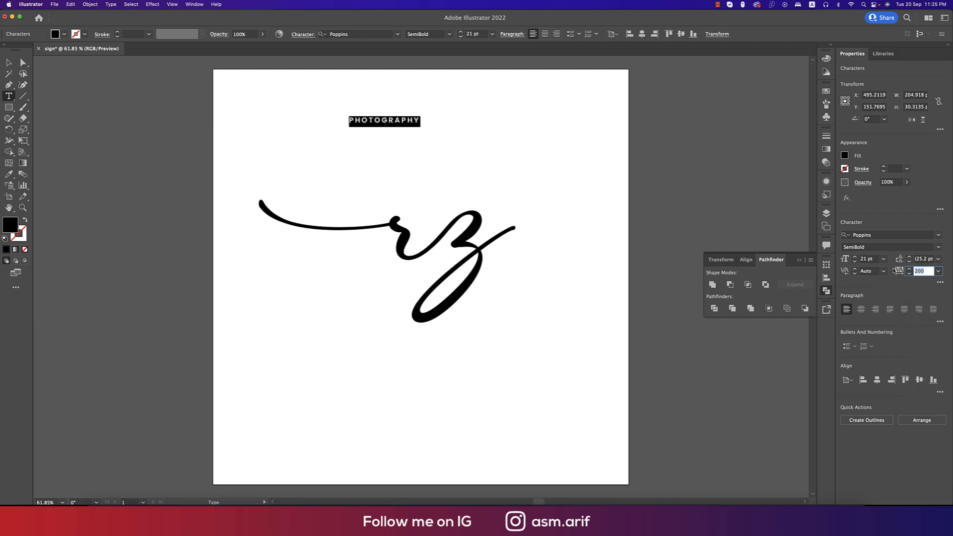
pyautogui.press('Return')
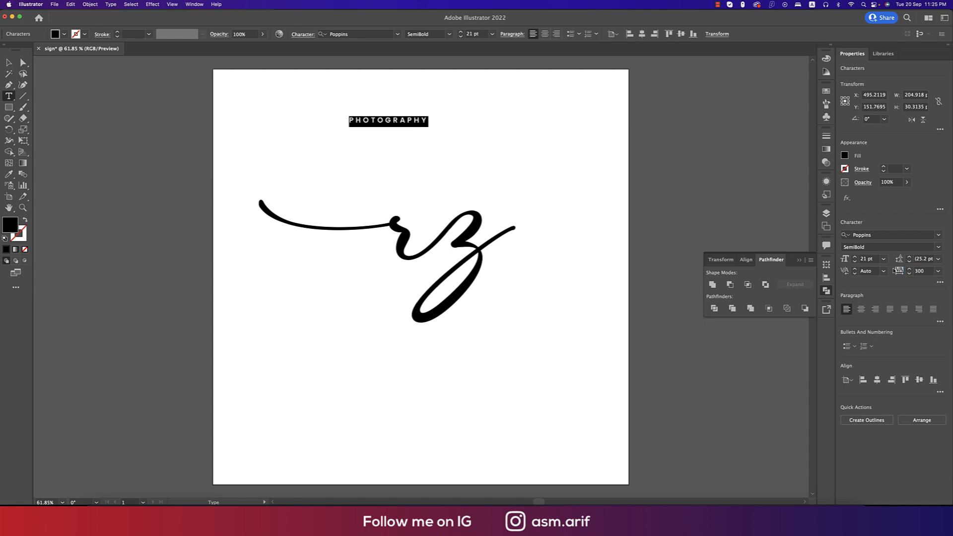
pyautogui.press('Escape')
pyautogui.click(440, 128)
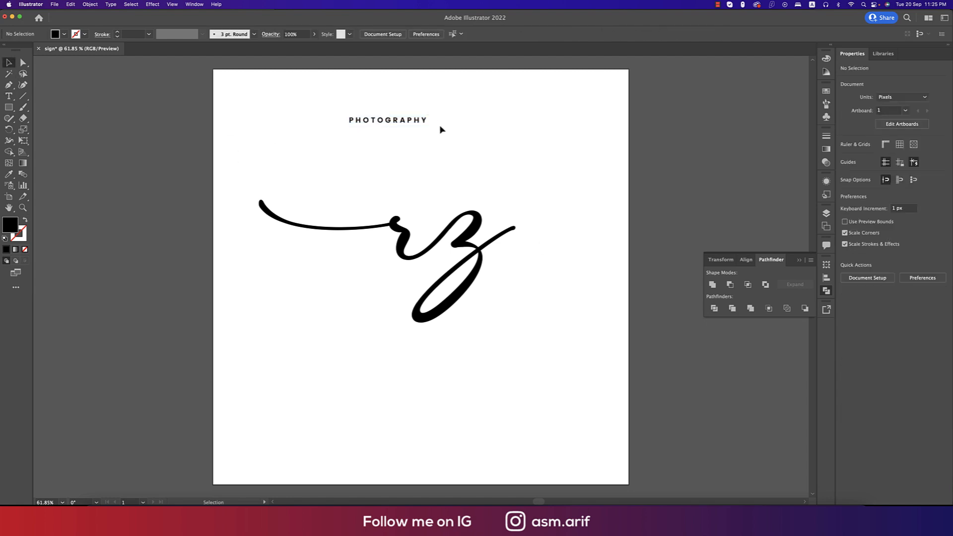
# Step: Move the PHOTOGRAPHY text below the r so its last letters overlap the z's descending loop
pyautogui.moveTo(398, 121); pyautogui.dragTo(438, 275)
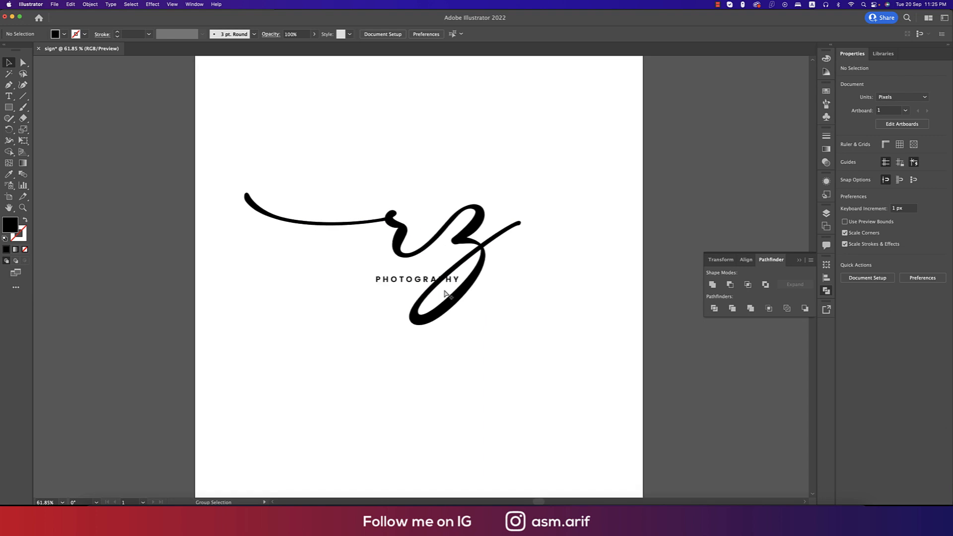
pyautogui.scroll(5, 445, 293)
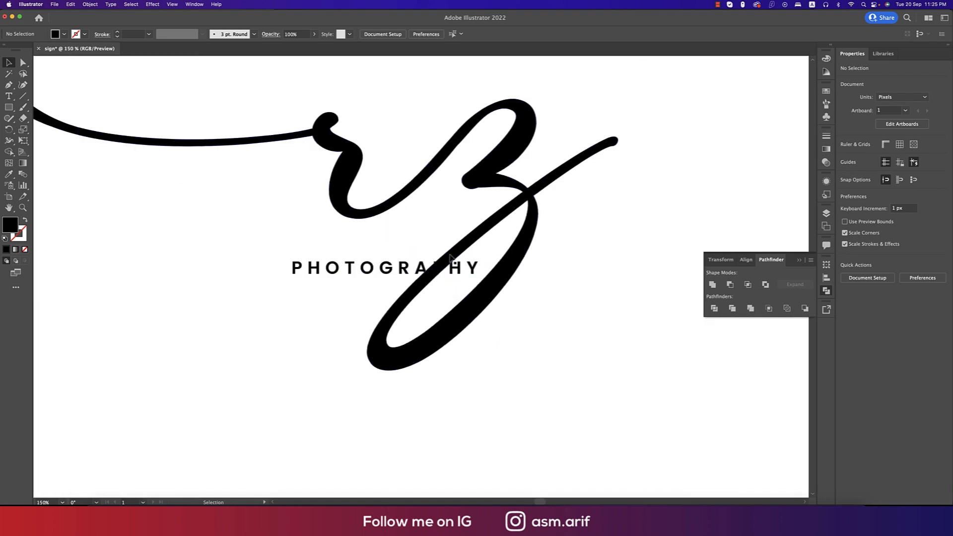
pyautogui.click(470, 246)
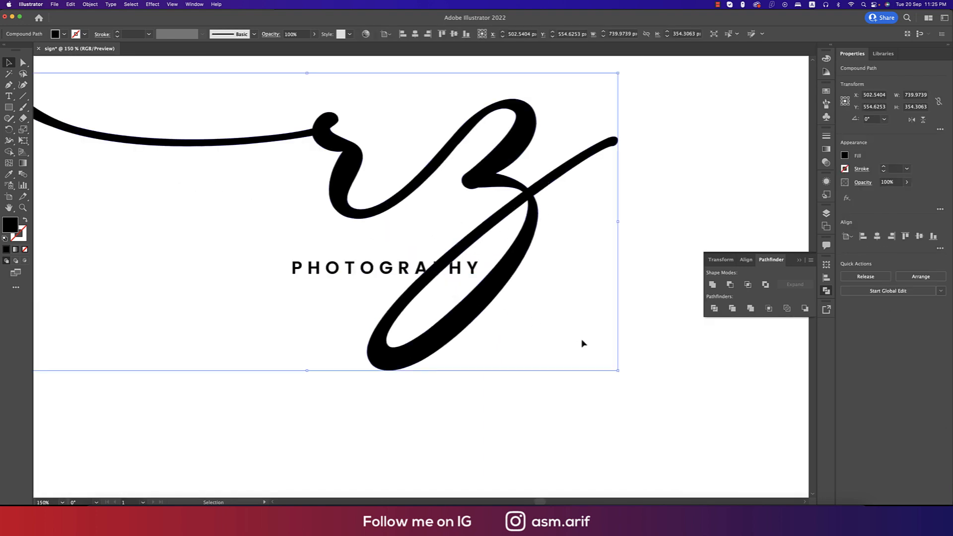
pyautogui.click(615, 393)
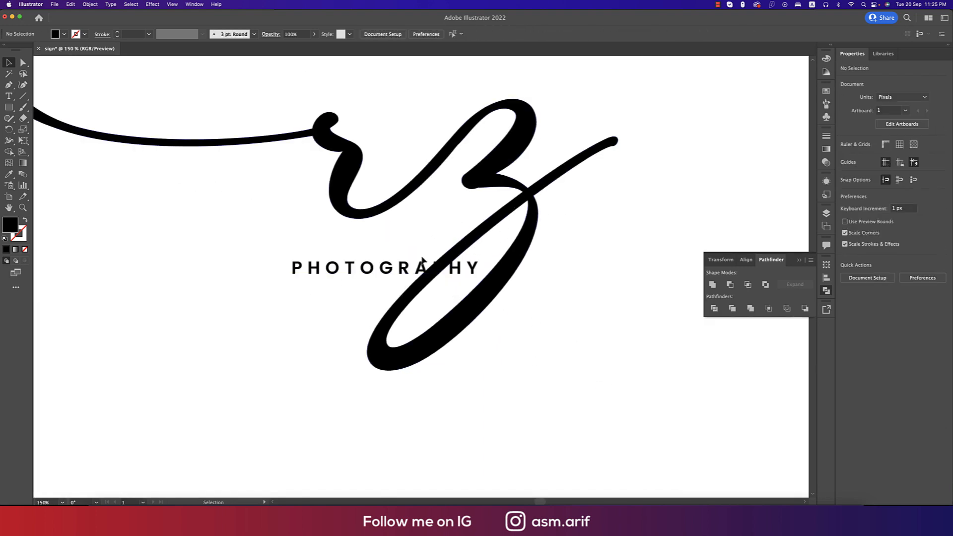
# Step: Draw a rectangle about 103 by 28 px over the letters "RAPHY", covering the thin stroke of the z's loop
pyautogui.click(9, 108)
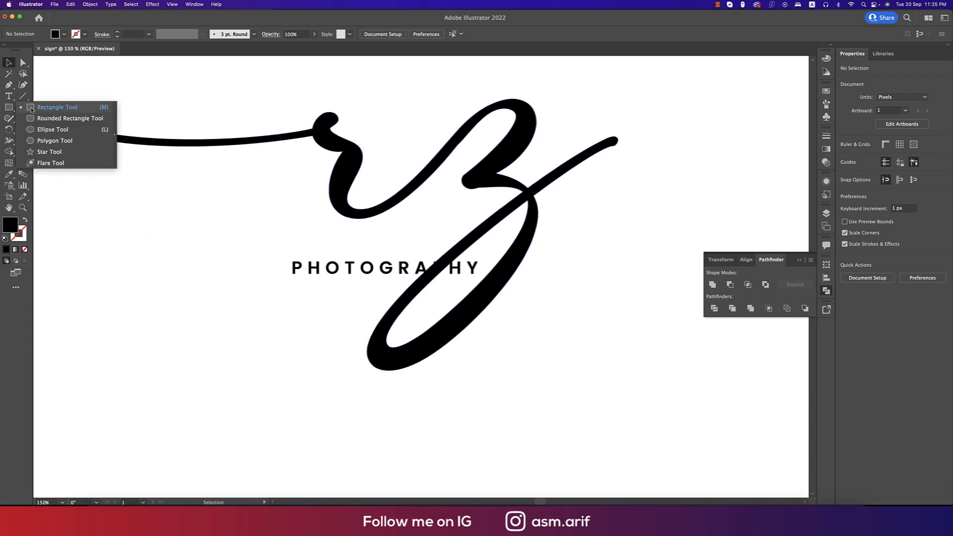
pyautogui.click(47, 104)
pyautogui.moveTo(217, 229)
pyautogui.mouseDown()
pyautogui.moveTo(298, 315)
pyautogui.moveTo(261, 273)
pyautogui.moveTo(300, 336)
pyautogui.mouseUp()
pyautogui.press('super+z')
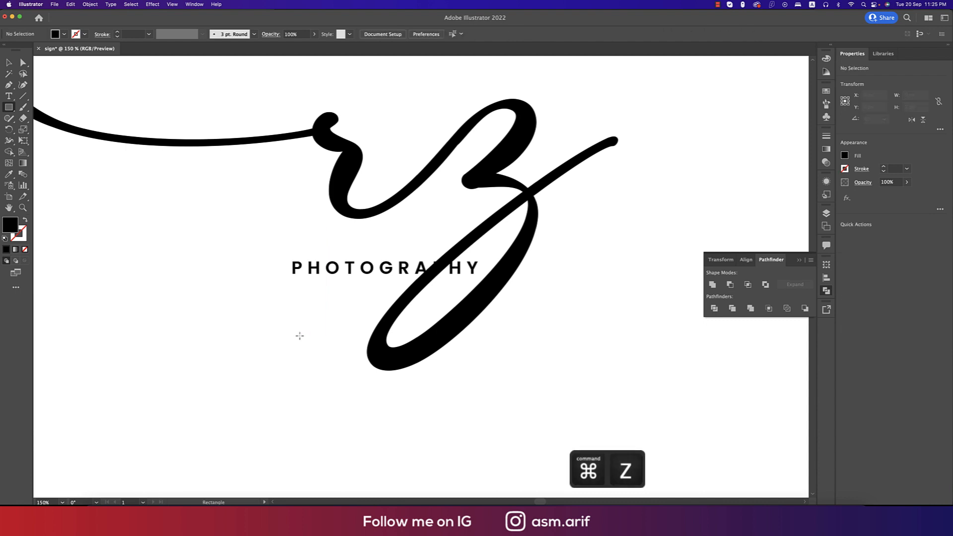
pyautogui.moveTo(392, 255); pyautogui.dragTo(478, 279)
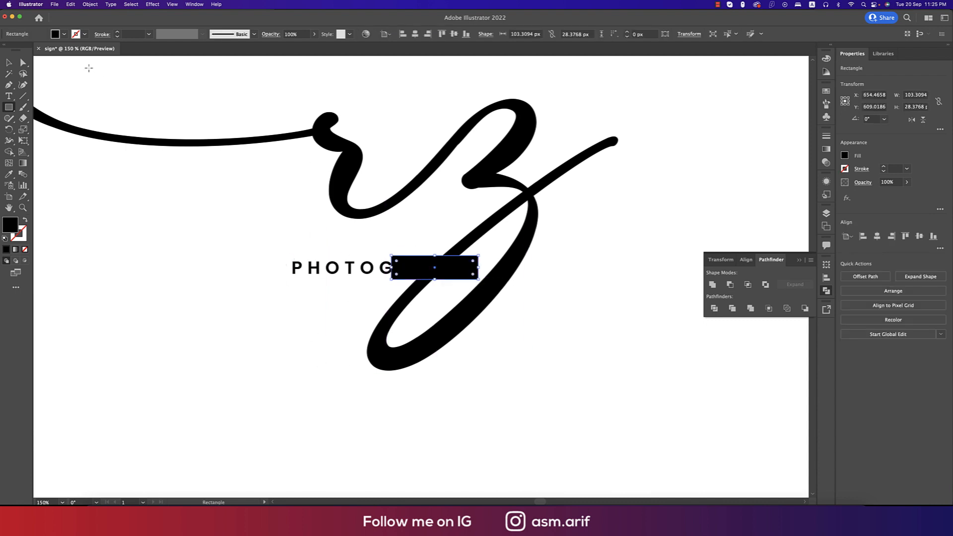
pyautogui.click(9, 62)
pyautogui.click(149, 319)
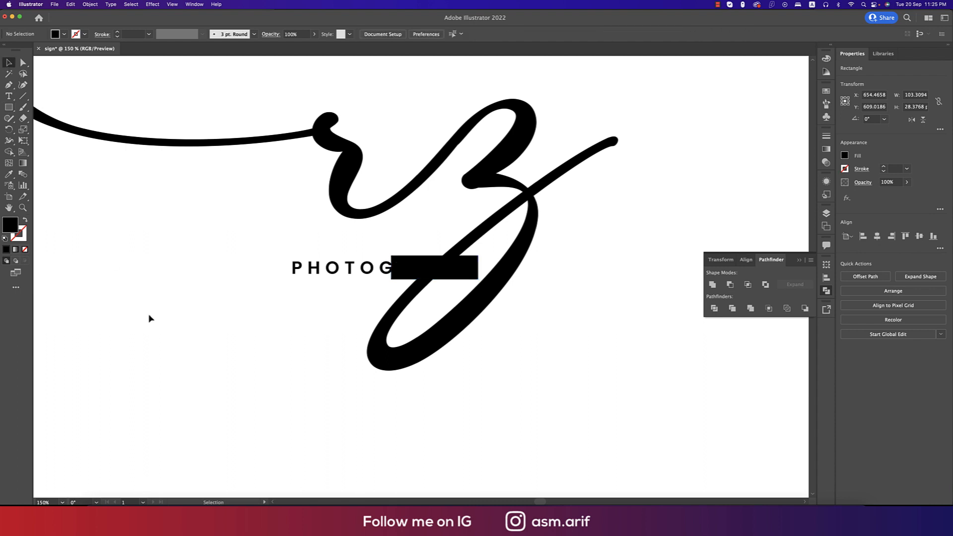
# Step: Use the Shape Builder to remove the rectangle and the z stroke beneath it from the lettering, leaving a gap around the text
pyautogui.click(462, 264)
pyautogui.click(522, 252)
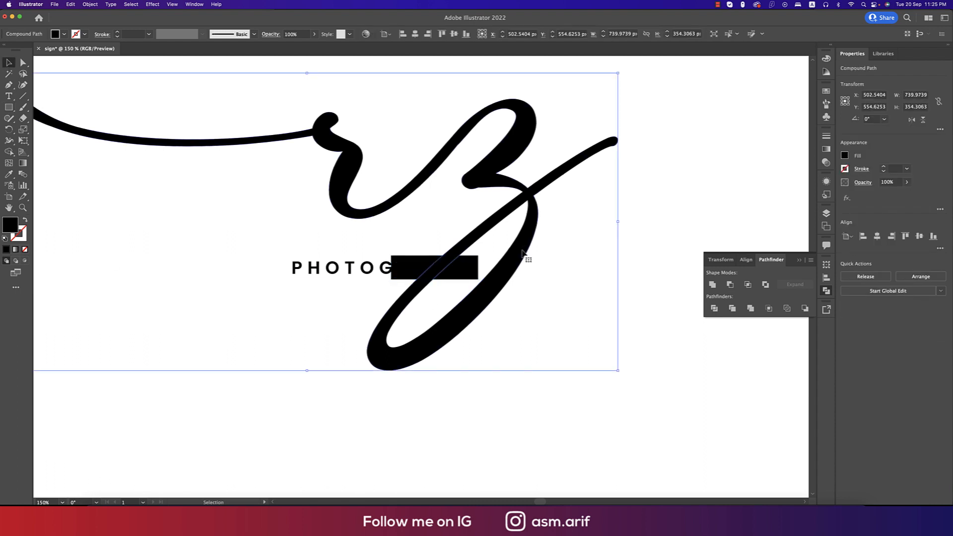
pyautogui.click(630, 261)
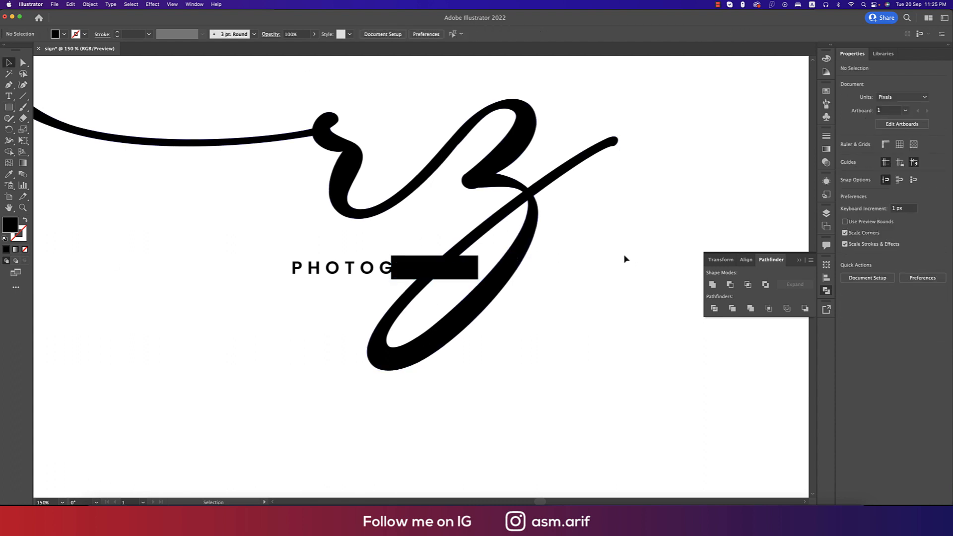
pyautogui.click(469, 270)
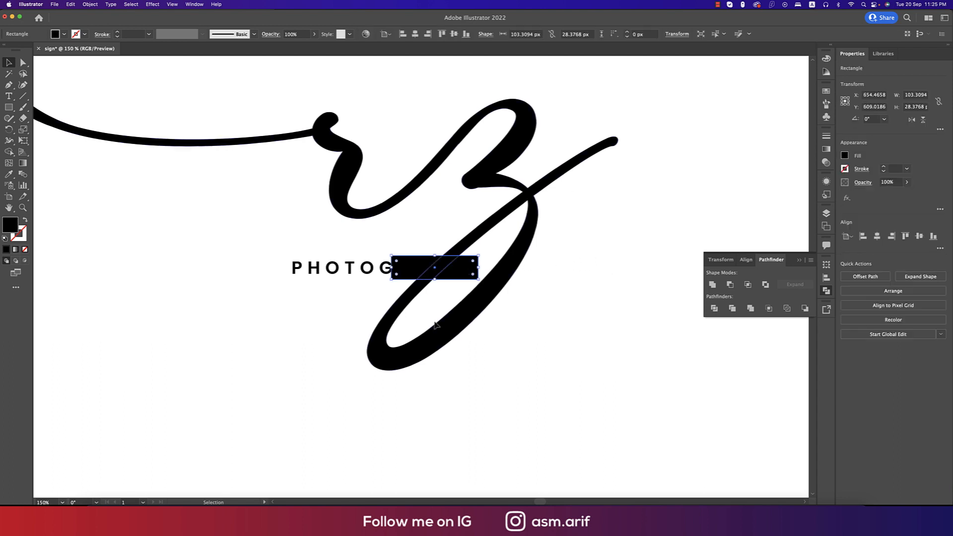
pyautogui.keyDown('shift'); pyautogui.click(528, 231); pyautogui.keyUp('shift')
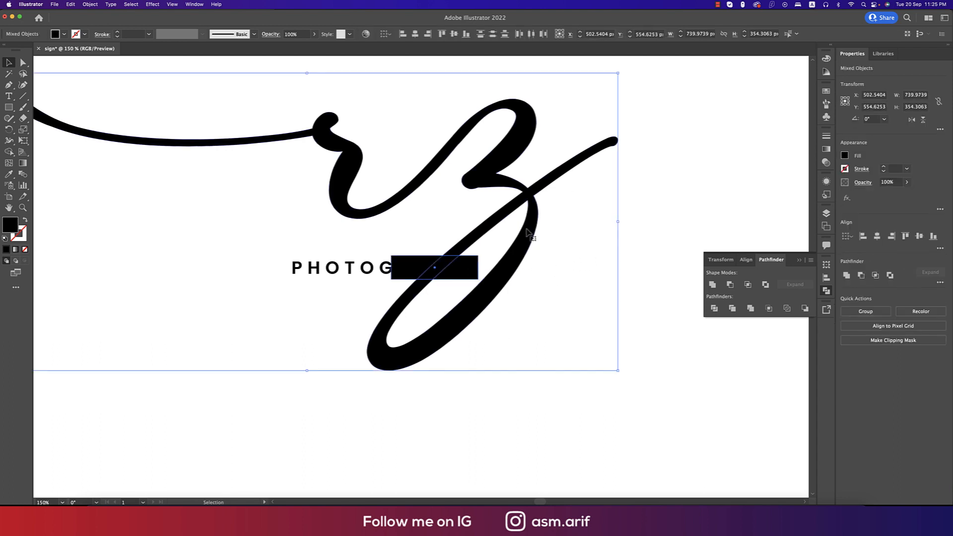
pyautogui.click(8, 151)
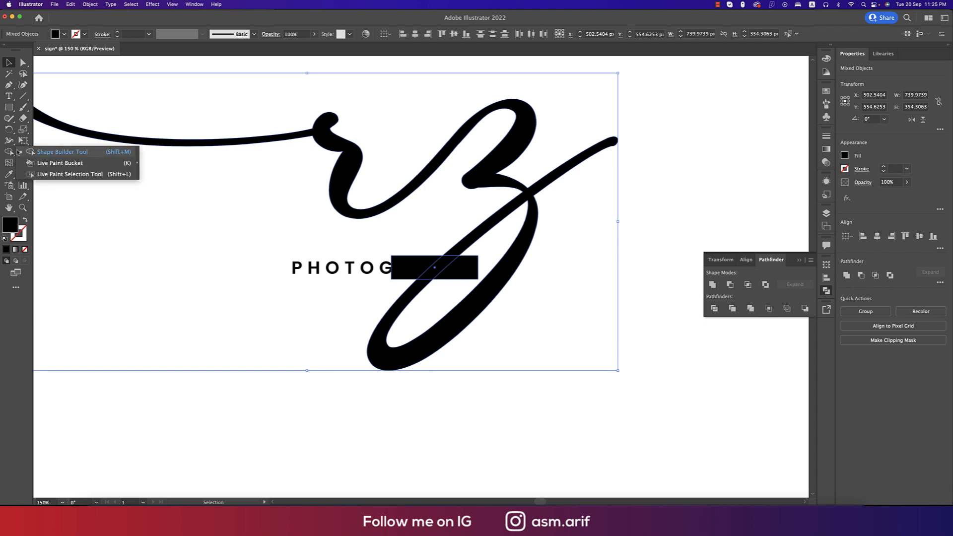
pyautogui.click(44, 153)
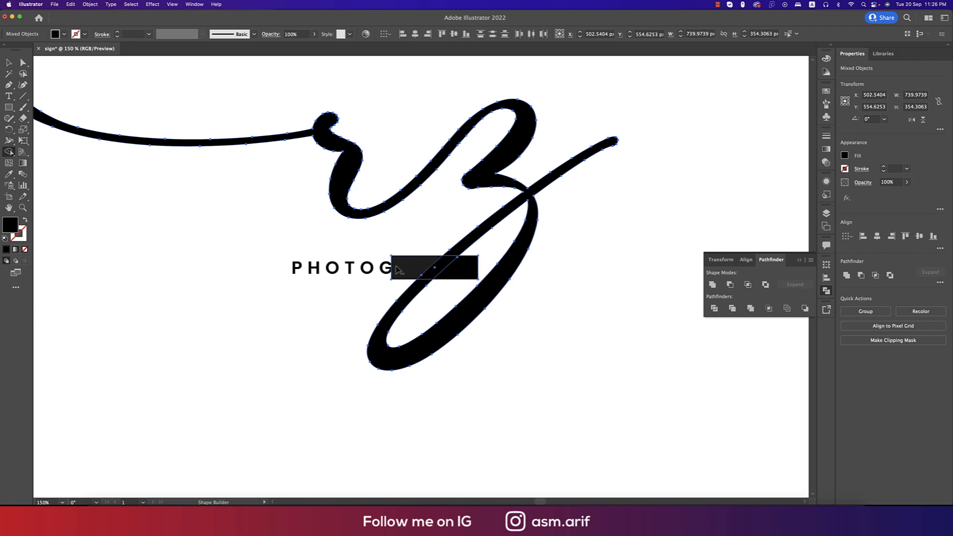
pyautogui.keyDown('alt'); pyautogui.moveTo(393, 270); pyautogui.dragTo(479, 269); pyautogui.keyUp('alt')
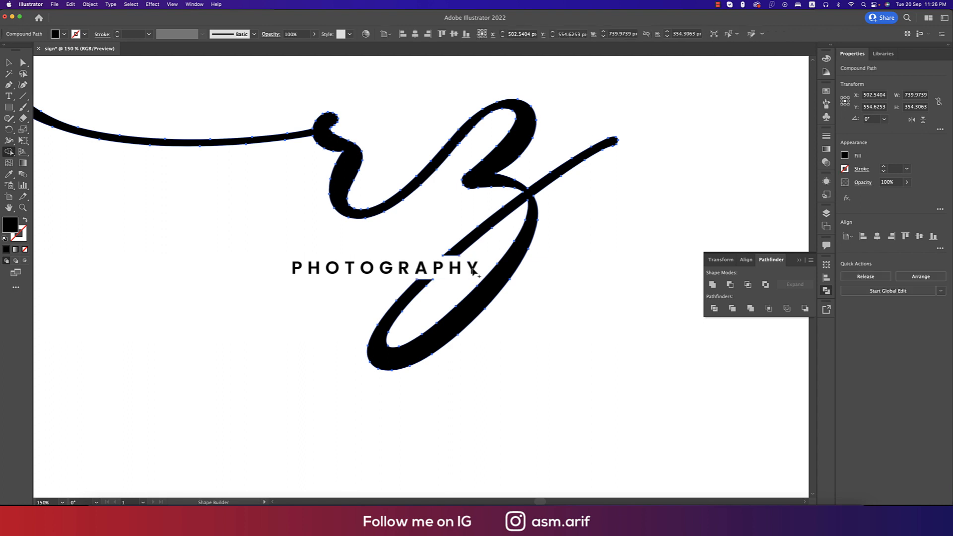
pyautogui.click(8, 63)
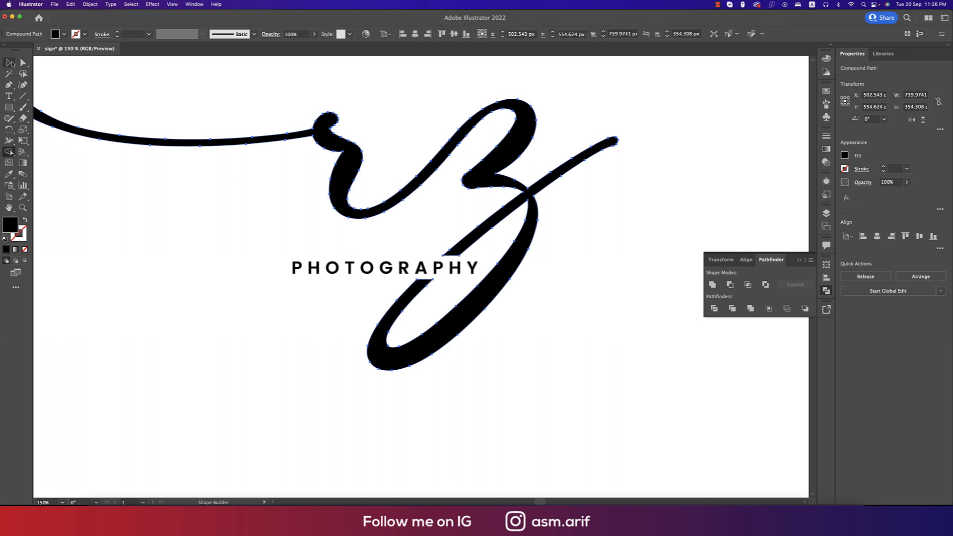
pyautogui.click(219, 251)
# Step: Examine the finished logo at several zoom levels, checking the gap cut in the z around PHOTOGRAPHY
pyautogui.scroll(-3, 536, 398)
pyautogui.scroll(2, 546, 378)
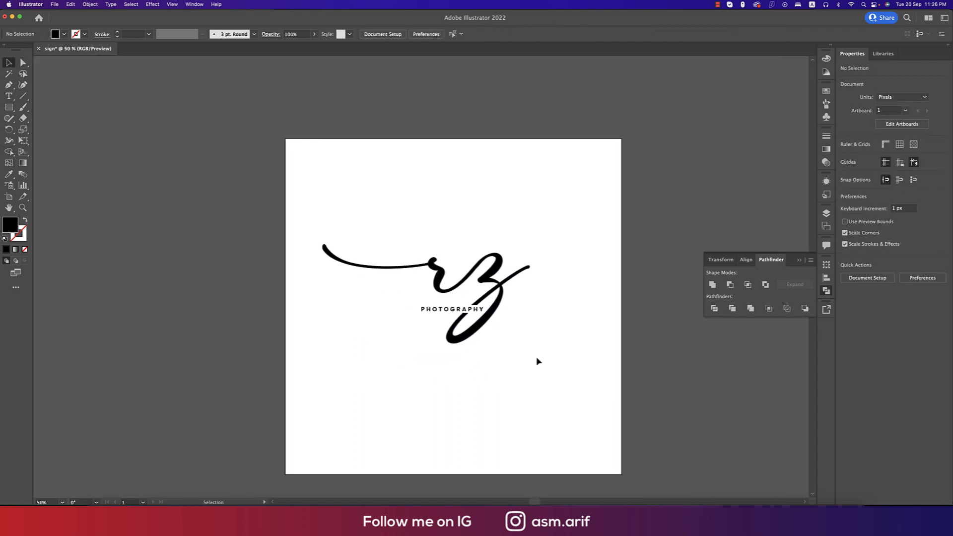
pyautogui.scroll(1, 509, 346)
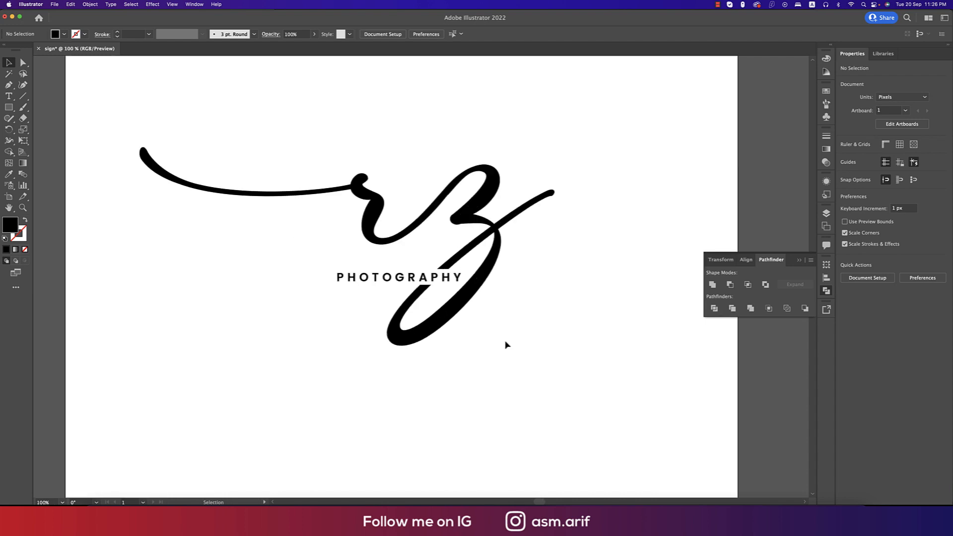
pyautogui.click(491, 271)
pyautogui.click(582, 353)
pyautogui.scroll(-1, 483, 340)
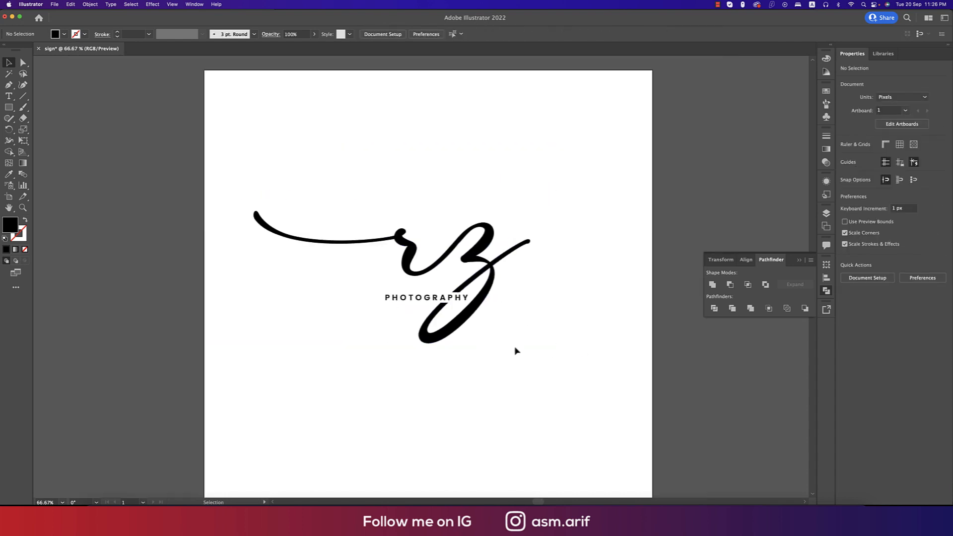
pyautogui.moveTo(566, 359); pyautogui.dragTo(507, 318)
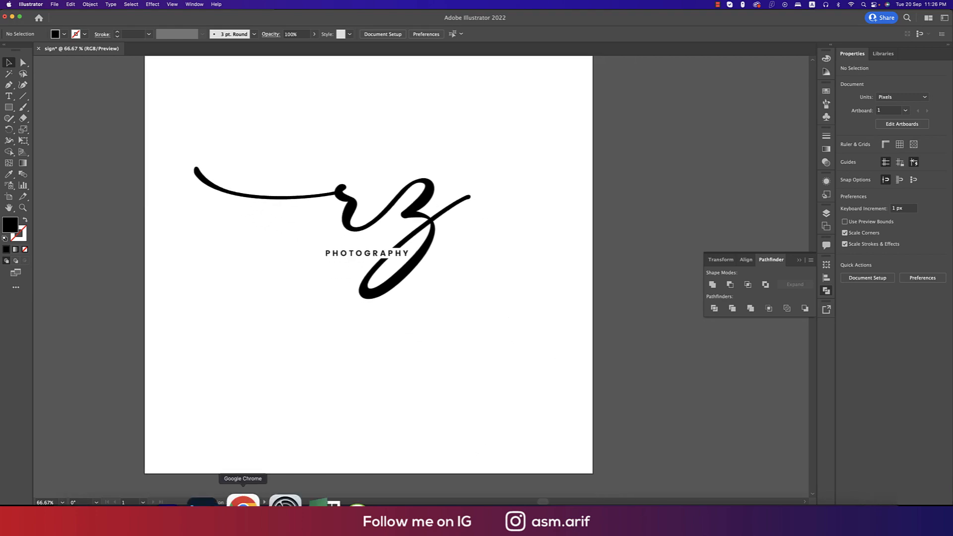
# Step: Switch to Google Chrome with the Adelia font page on dafont.com
pyautogui.click(276, 500)
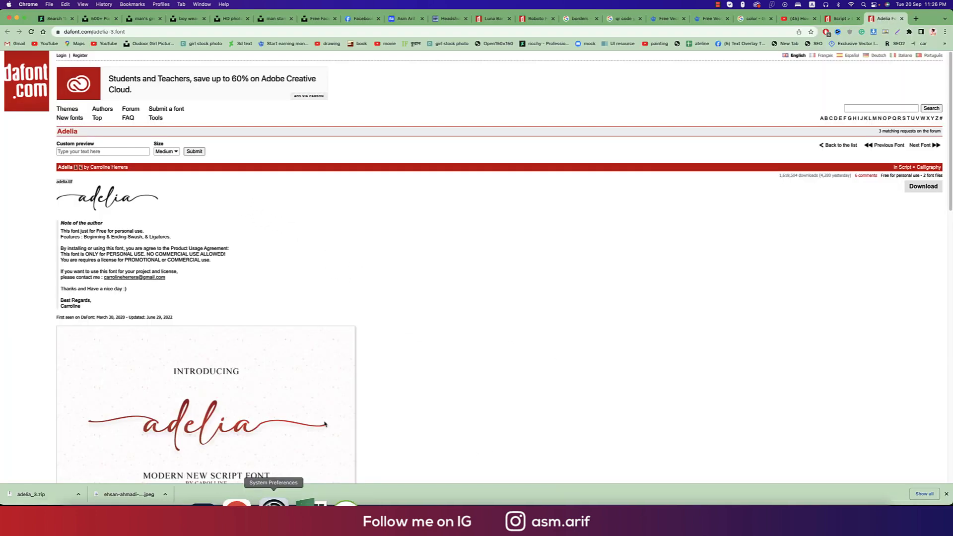
# Step: Search Freepik's images for "mug" from one of the open Freepik pages
pyautogui.click(713, 19)
pyautogui.hotkey('ctrl', 'shift', 'Tab')
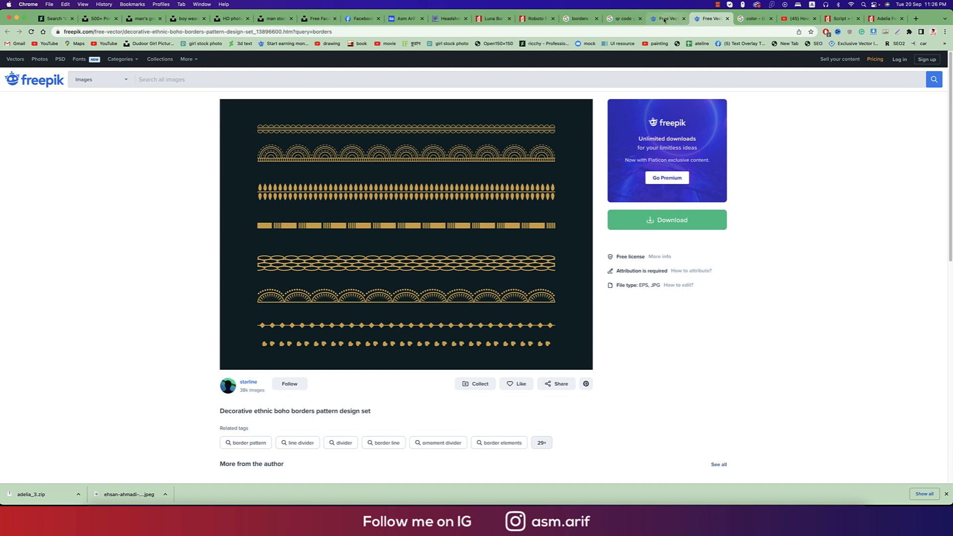
pyautogui.write('m')
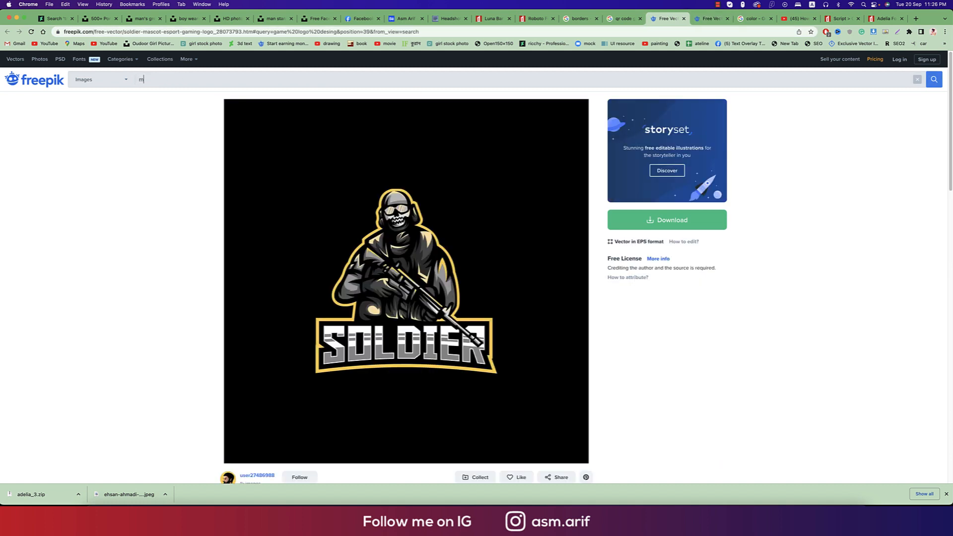
pyautogui.write('ug')
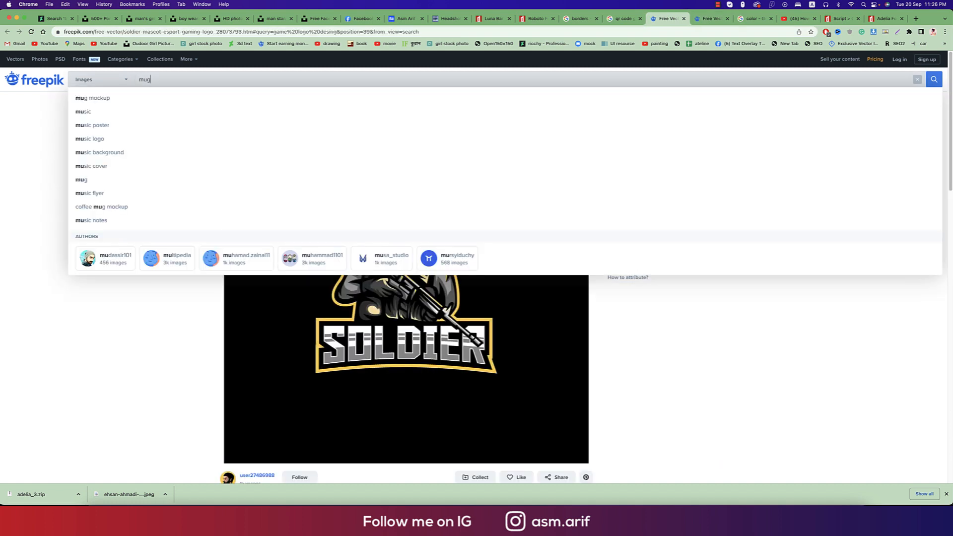
pyautogui.press('Return')
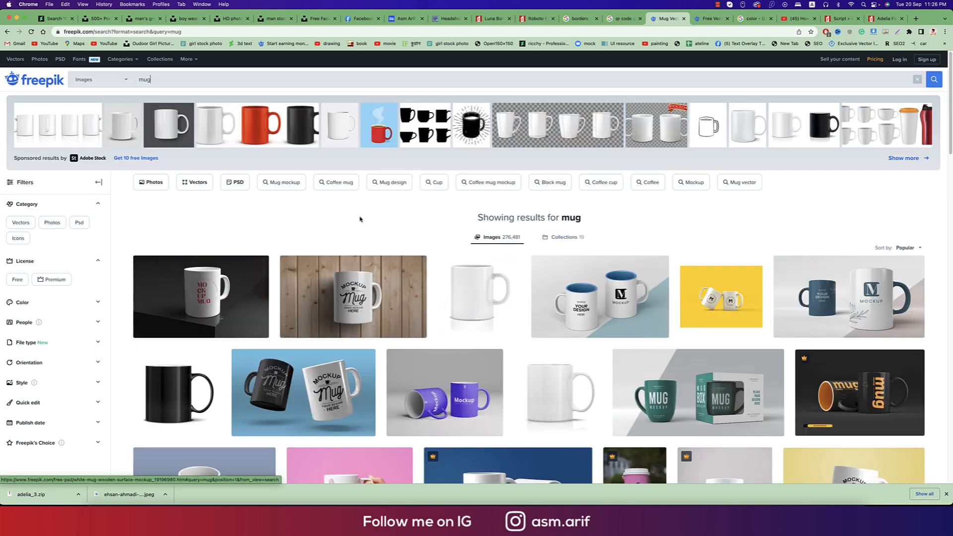
# Step: Browse the mug results and open the white mug over elegant black surface mockup
pyautogui.scroll(-1, 345, 216)
pyautogui.scroll(-2, 345, 216)
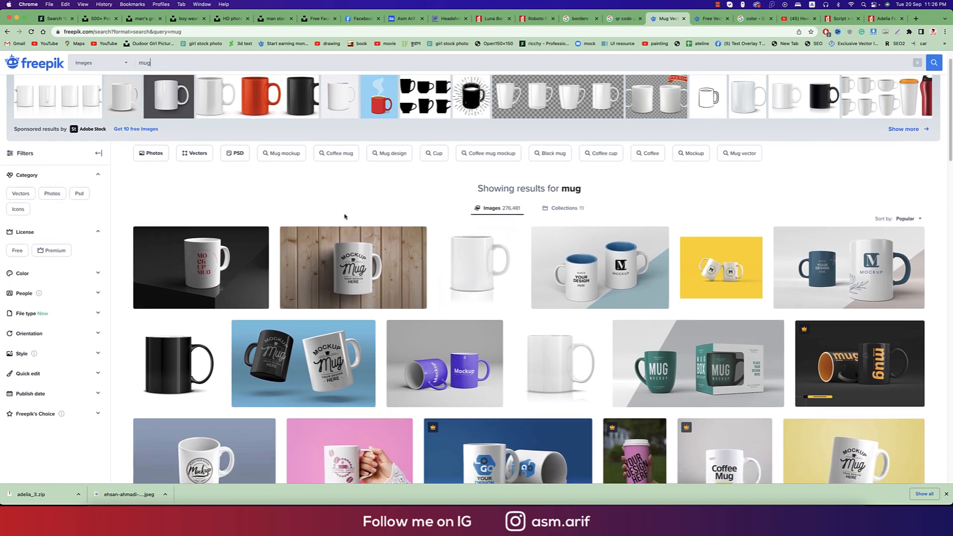
pyautogui.scroll(-5, 345, 216)
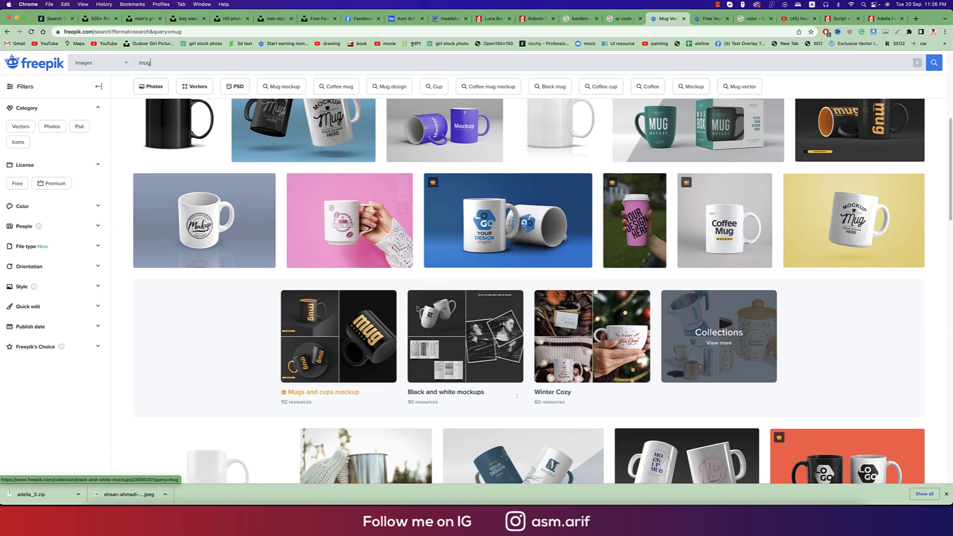
pyautogui.scroll(2, 416, 310)
pyautogui.scroll(3, 417, 309)
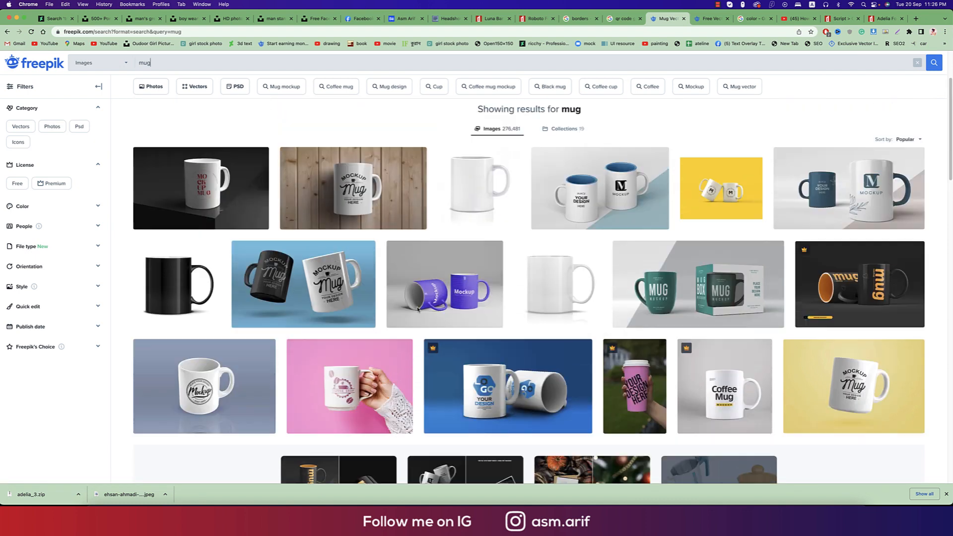
pyautogui.click(211, 214)
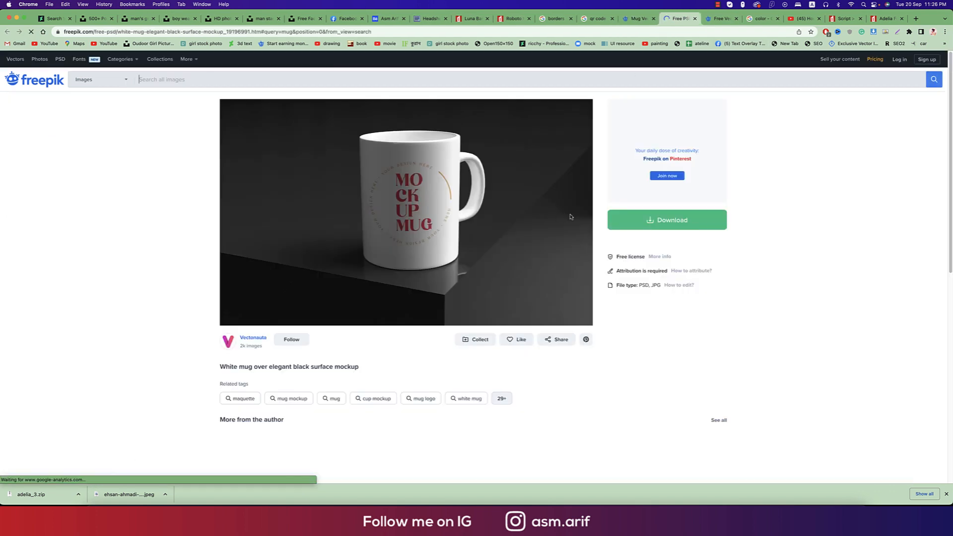
# Step: Download the free PSD version of the white mug mockup and save it in the Downloads folder
pyautogui.click(660, 220)
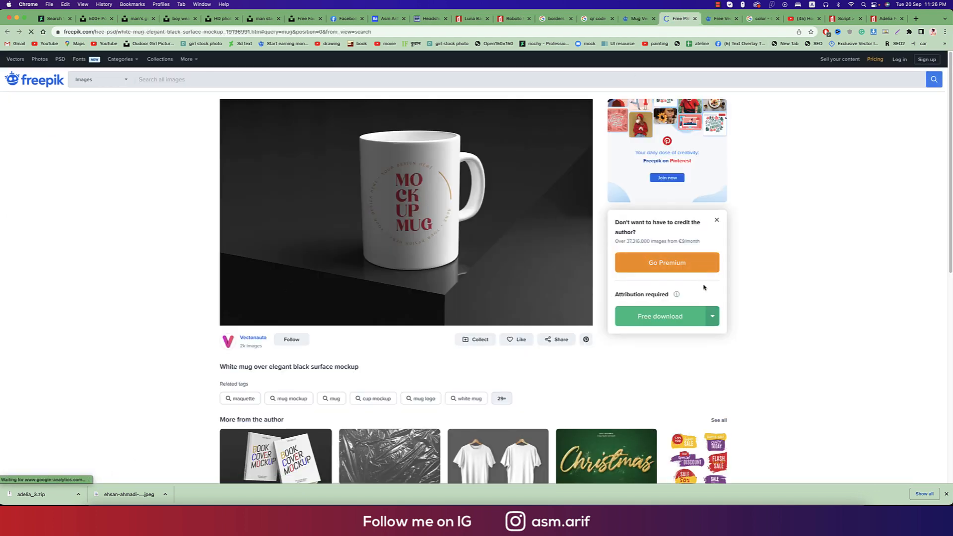
pyautogui.click(715, 316)
pyautogui.click(661, 359)
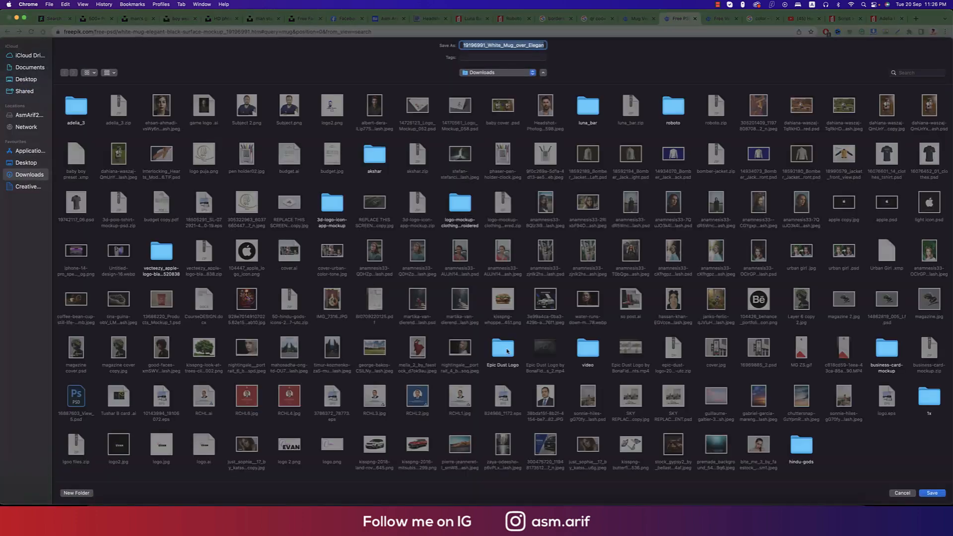
pyautogui.click(932, 493)
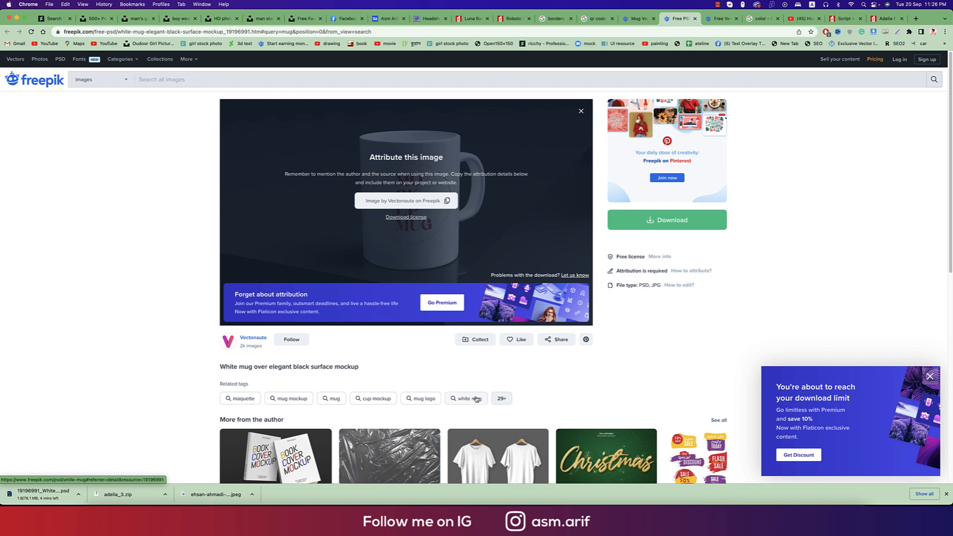
# Step: Switch to Illustrator and duplicate the 1200 by 1200 px logo artboard with its artwork beside the original
pyautogui.click(392, 499)
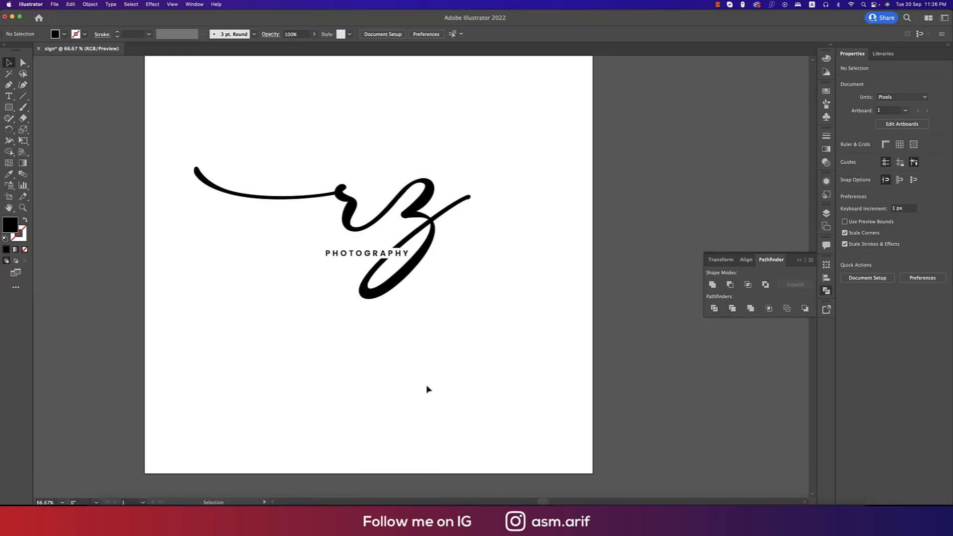
pyautogui.scroll(-1, 409, 361)
pyautogui.moveTo(471, 358); pyautogui.dragTo(291, 317)
pyautogui.click(10, 198)
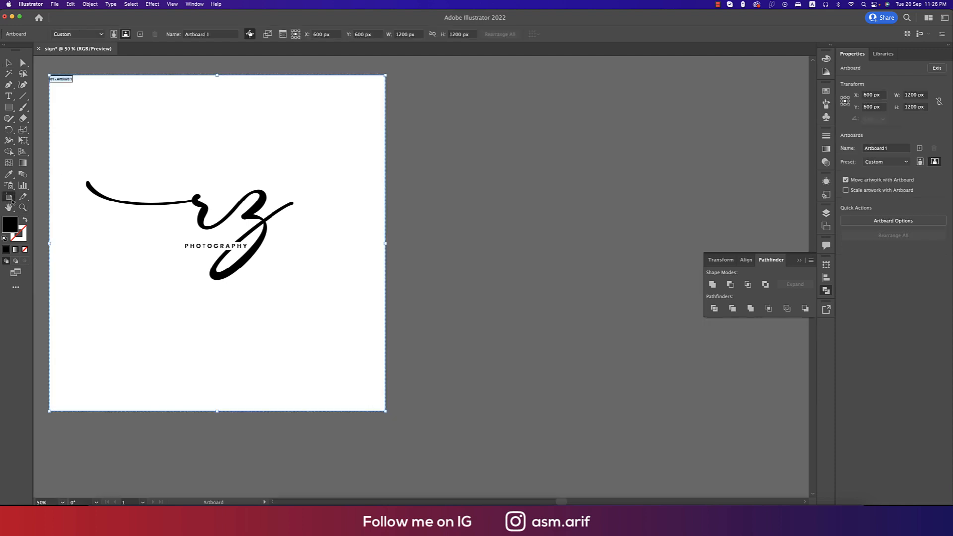
pyautogui.moveTo(278, 331); pyautogui.dragTo(625, 329)
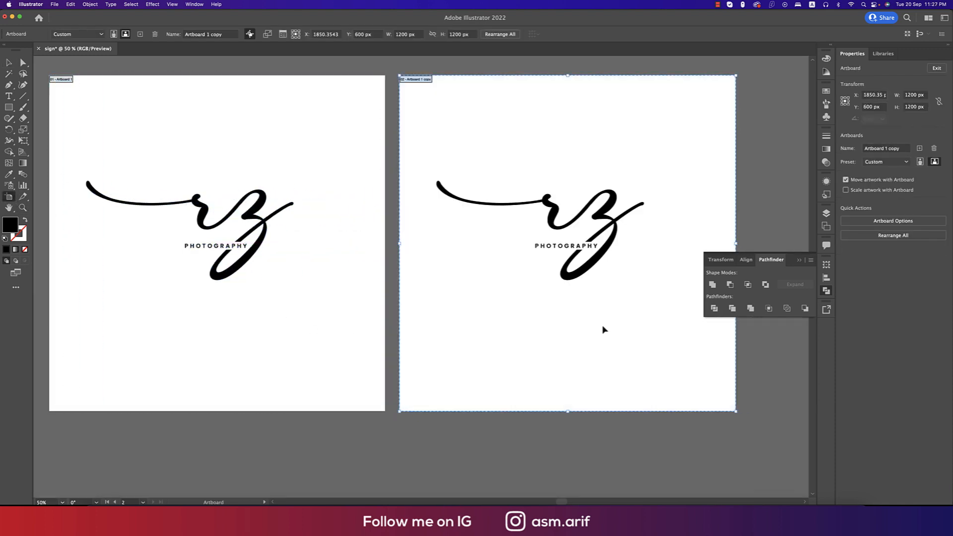
# Step: Fill the rz lettering on the second artboard with dark red
pyautogui.press('v')
pyautogui.hscroll(3, 571, 358)
pyautogui.click(546, 257)
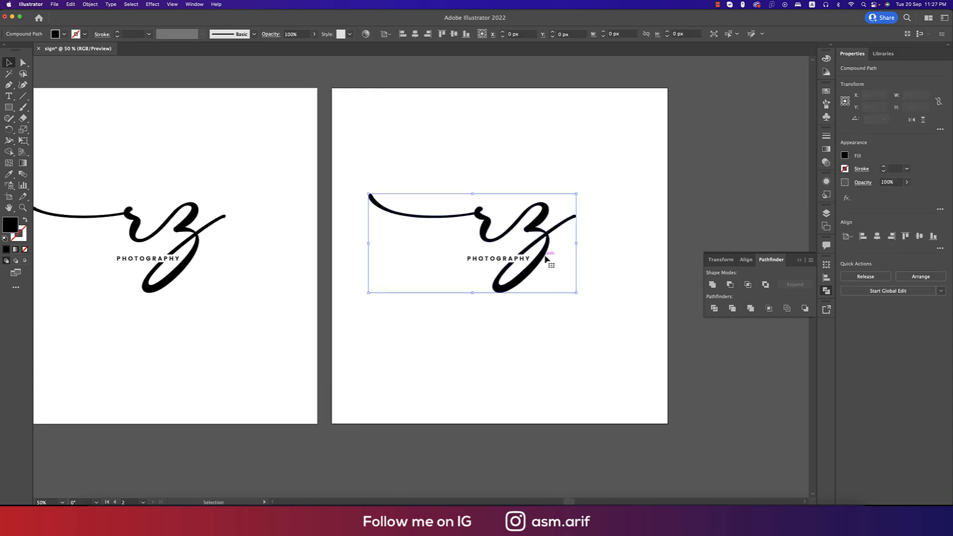
pyautogui.click(55, 34)
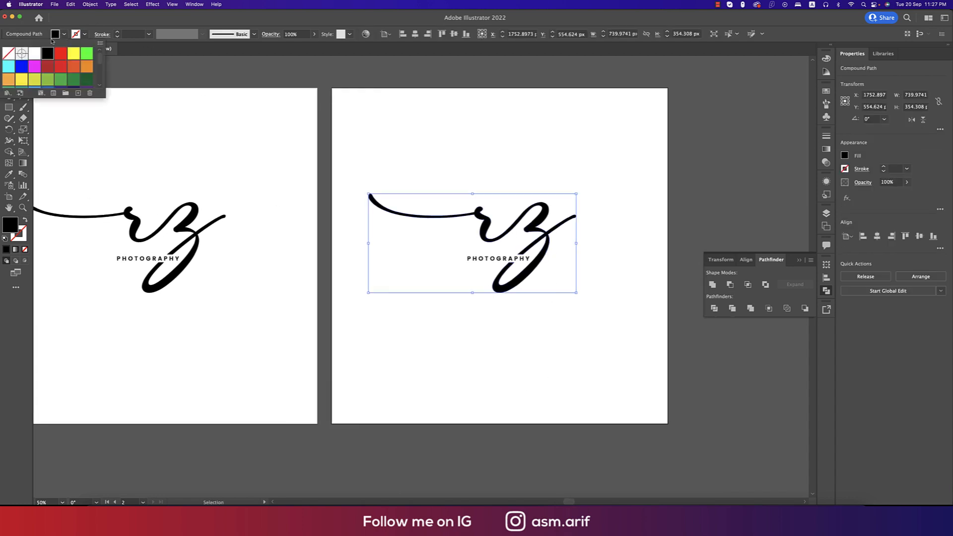
pyautogui.click(48, 68)
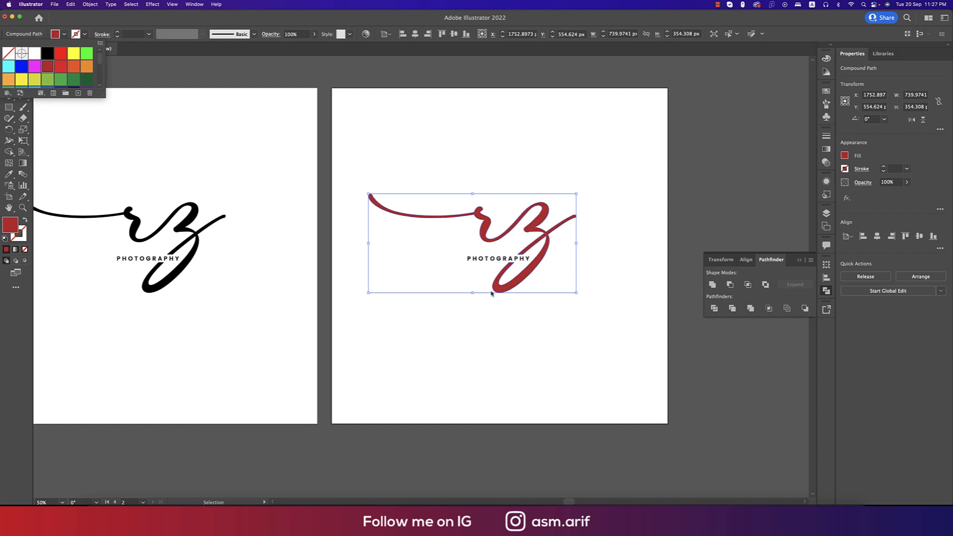
pyautogui.click(584, 329)
# Step: Duplicate the second artboard with its red-lettered logo to make a third artboard beside it
pyautogui.click(486, 258)
pyautogui.scroll(-2, 429, 320)
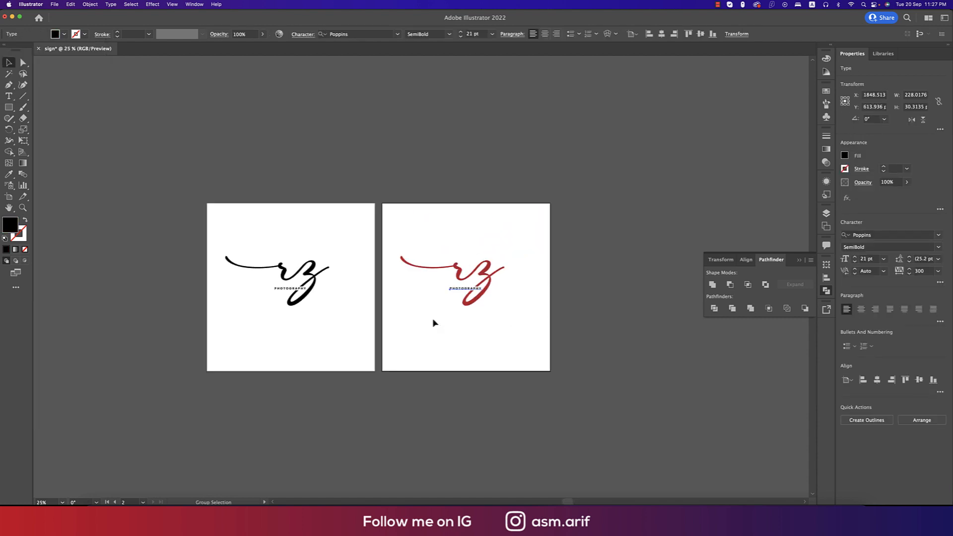
pyautogui.hscroll(3, 397, 311)
pyautogui.click(11, 199)
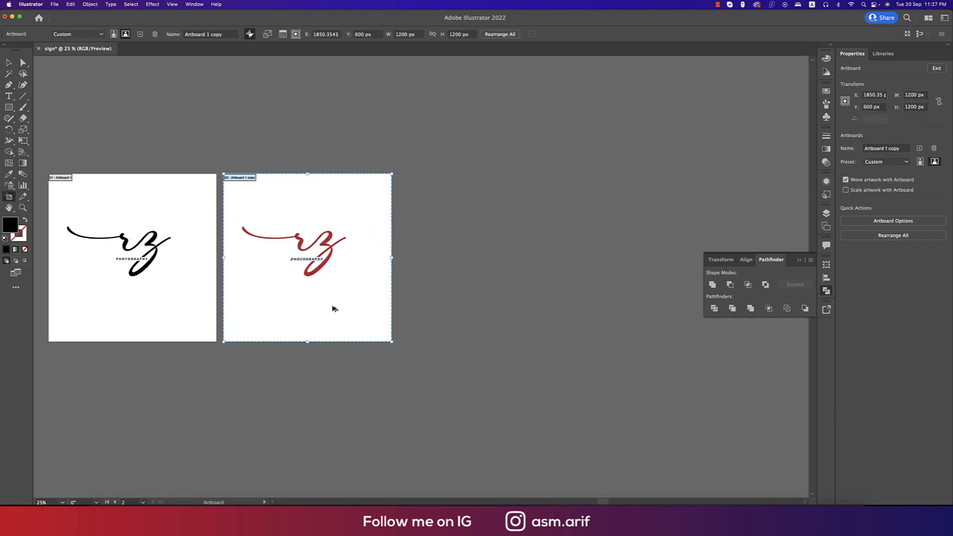
pyautogui.moveTo(330, 306); pyautogui.dragTo(507, 308)
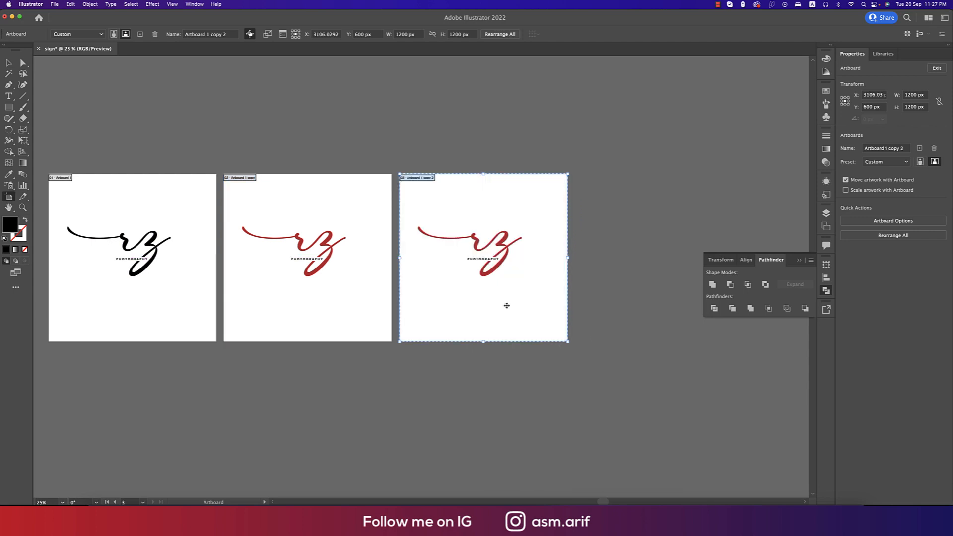
pyautogui.press('Escape')
# Step: Fill the rz lettering on the third artboard with black
pyautogui.scroll(2, 539, 309)
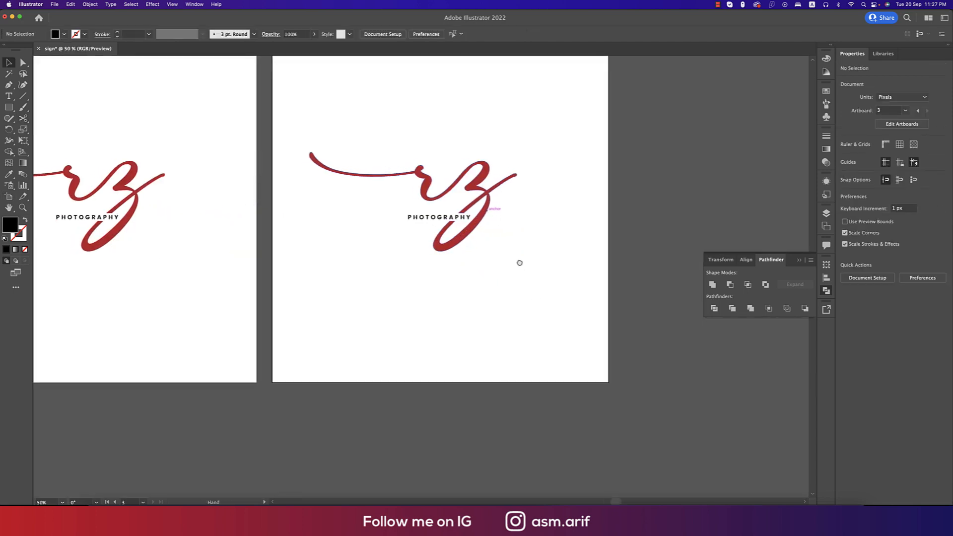
pyautogui.moveTo(519, 261); pyautogui.dragTo(645, 287)
pyautogui.click(608, 235)
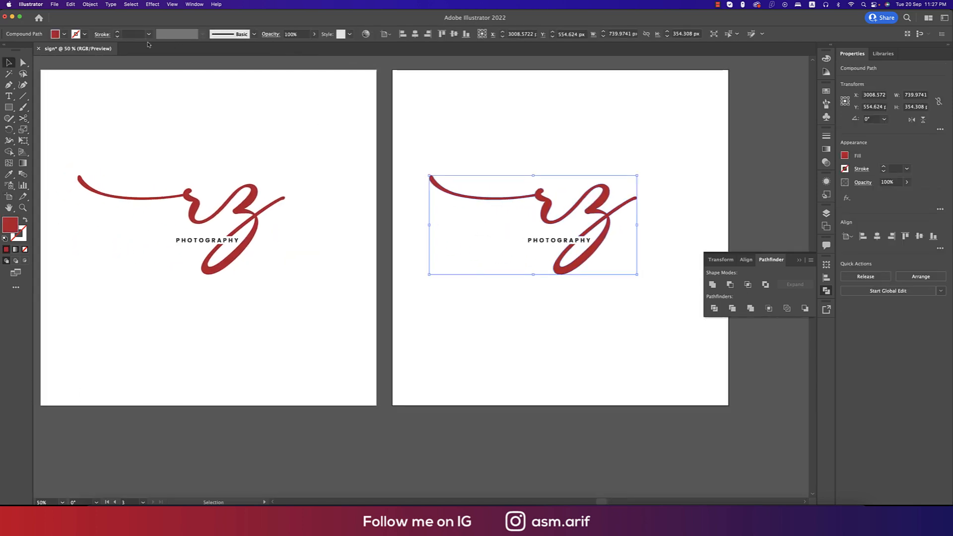
pyautogui.click(64, 34)
pyautogui.click(47, 53)
pyautogui.click(560, 274)
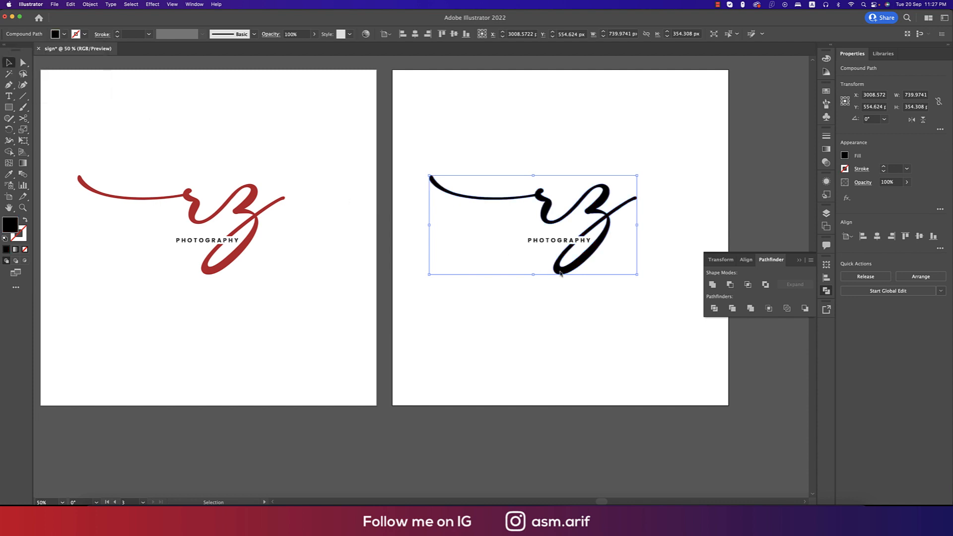
# Step: Fill the PHOTOGRAPHY tagline on the third artboard with the same dark red used for the second logo's lettering
pyautogui.click(559, 243)
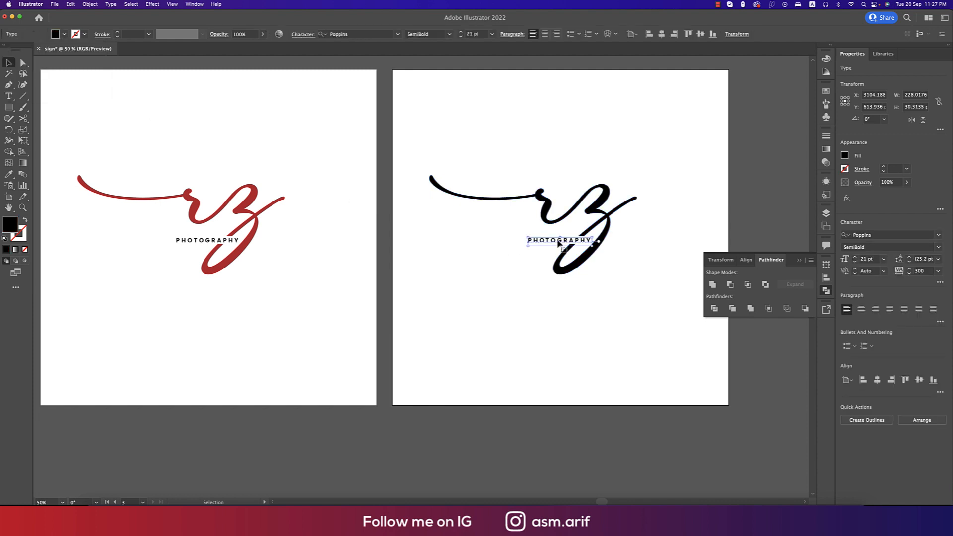
pyautogui.click(64, 34)
pyautogui.click(60, 53)
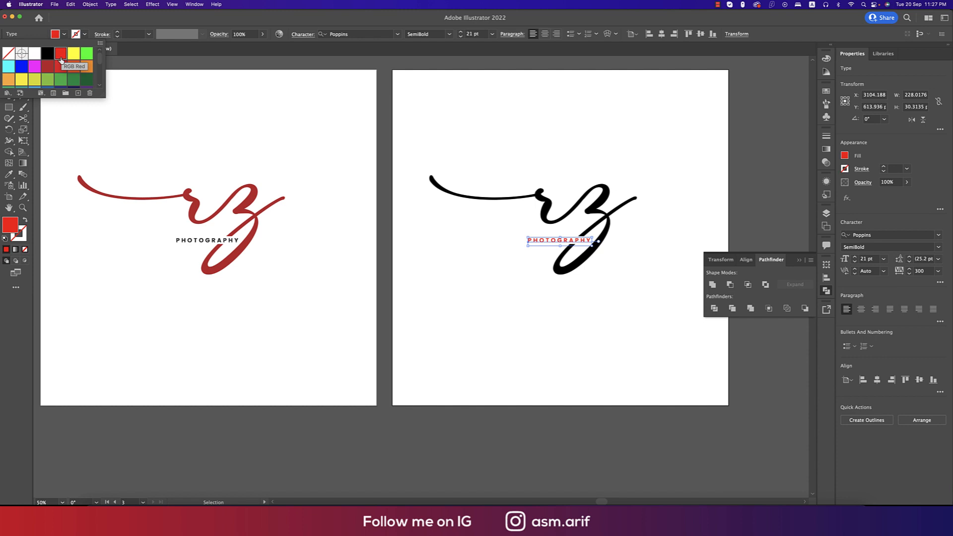
pyautogui.click(47, 66)
pyautogui.click(621, 268)
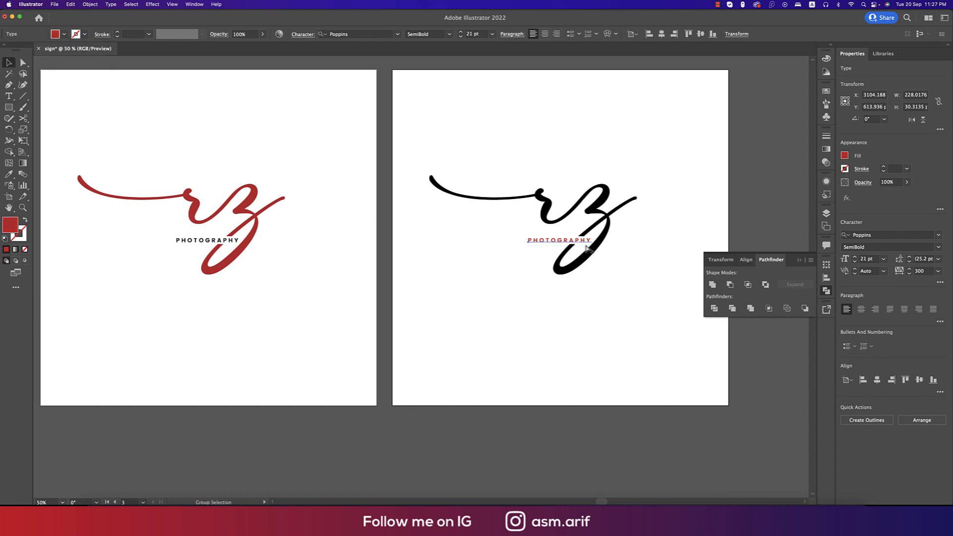
# Step: Convert the red PHOTOGRAPHY tagline on the third artboard to outlines
pyautogui.scroll(2, 583, 241)
pyautogui.rightClick(584, 241)
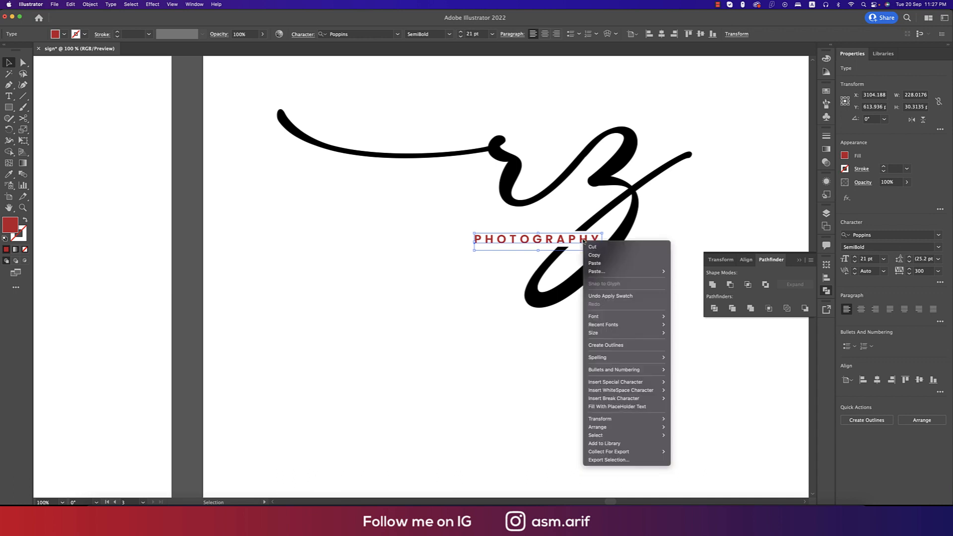
pyautogui.click(605, 345)
pyautogui.click(493, 325)
# Step: Compare the color versions of the rz logo across the three artboards, checking the lettering and tagline of each
pyautogui.scroll(-2, 493, 324)
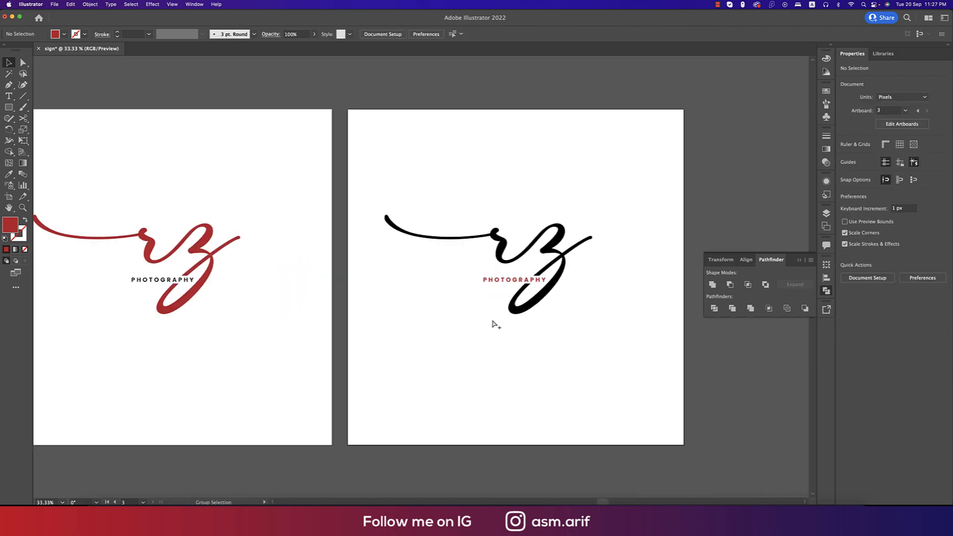
pyautogui.moveTo(453, 321); pyautogui.dragTo(538, 305)
pyautogui.scroll(-1, 466, 247)
pyautogui.hscroll(-5, 288, 264)
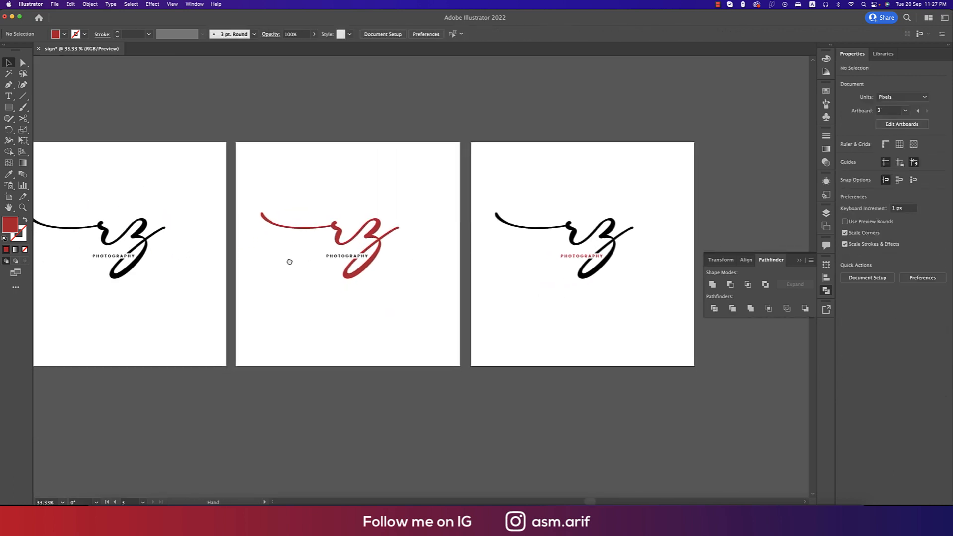
pyautogui.hscroll(3, 644, 231)
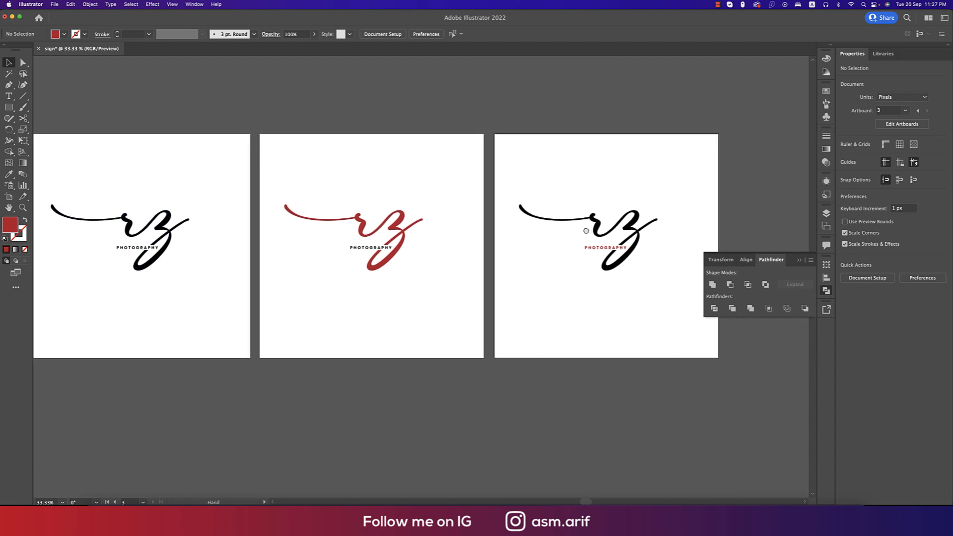
pyautogui.click(150, 251)
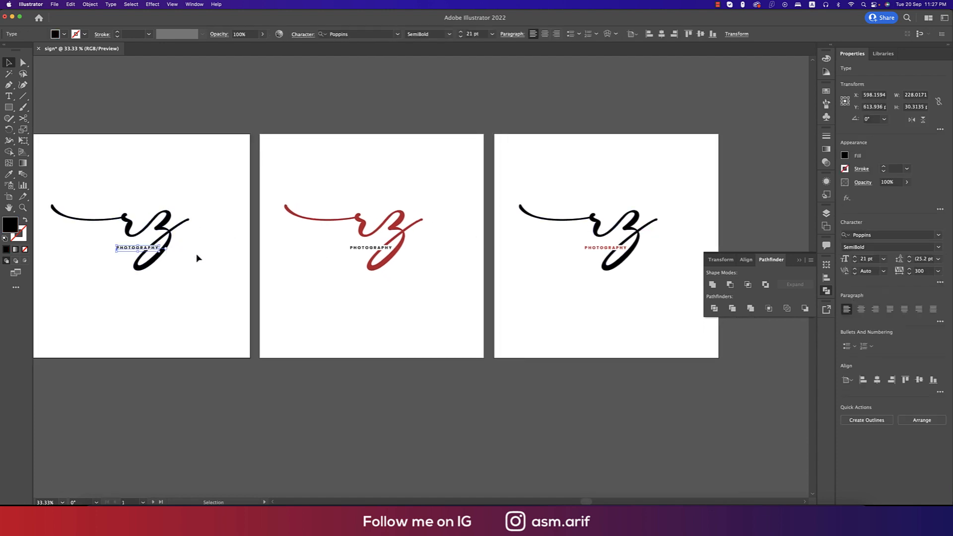
pyautogui.click(207, 259)
pyautogui.click(417, 233)
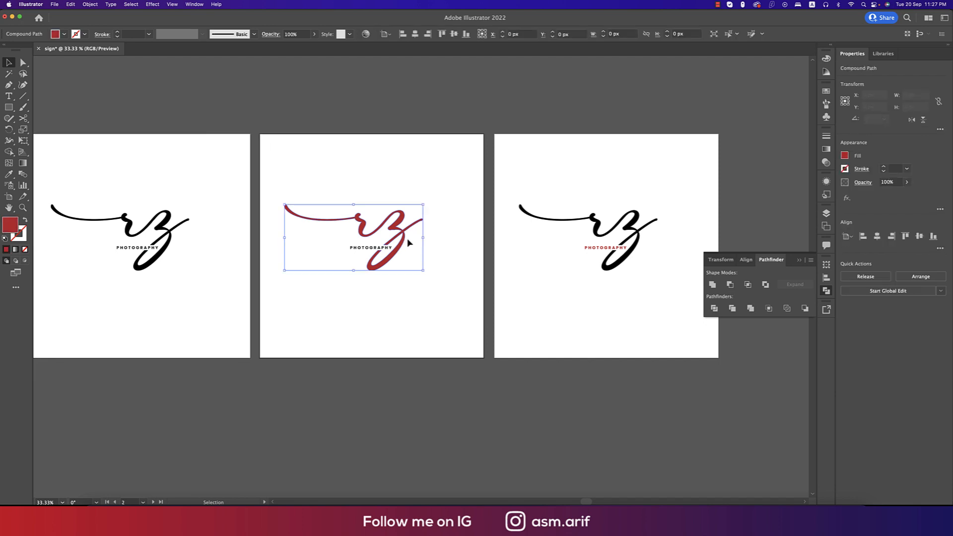
pyautogui.click(628, 320)
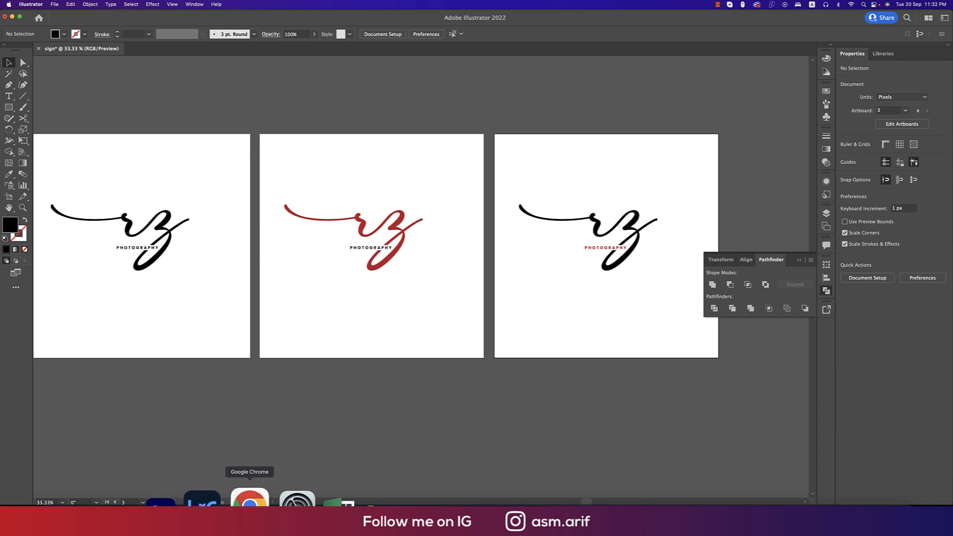
# Step: Locate the downloaded white mug mockup PSD in Finder from Chrome's downloads and open it in Photoshop
pyautogui.click(250, 501)
pyautogui.rightClick(54, 494)
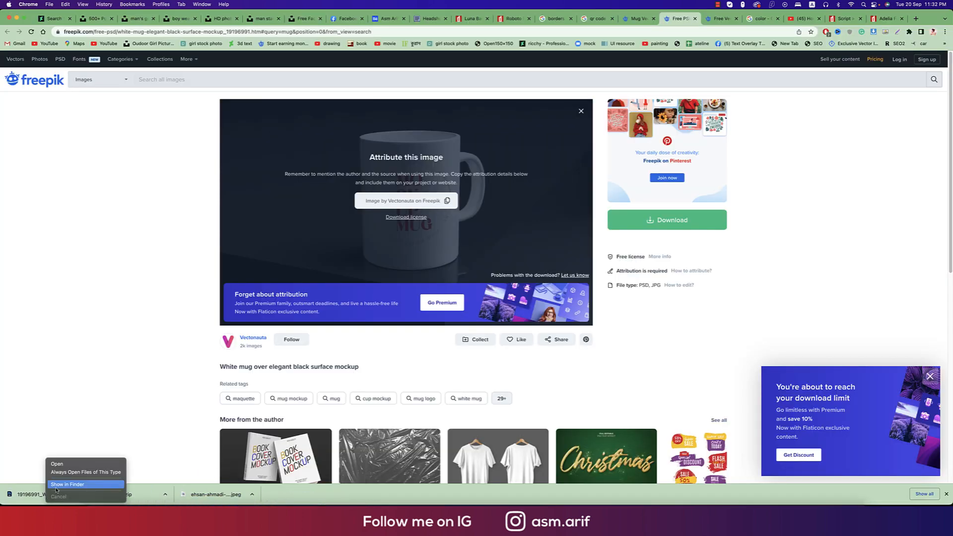
pyautogui.click(57, 486)
pyautogui.rightClick(392, 48)
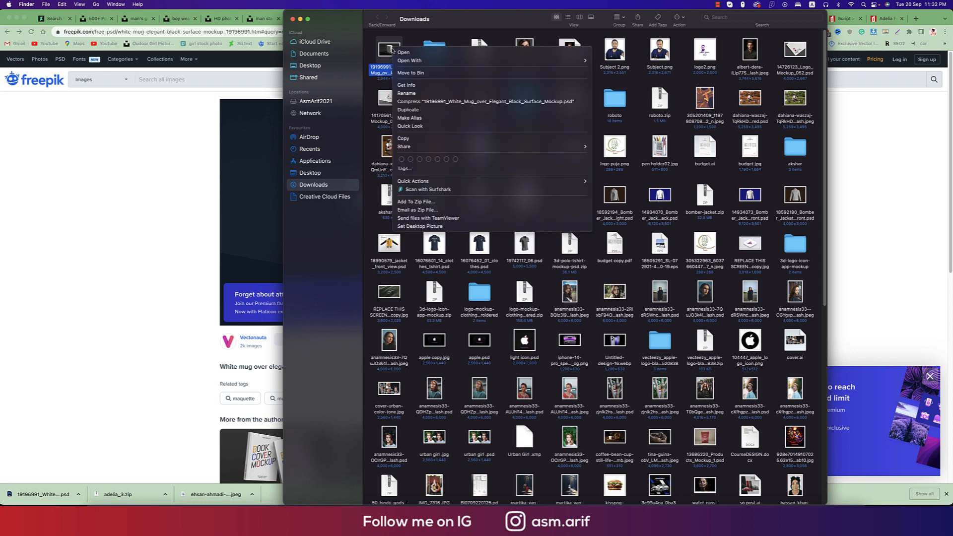
pyautogui.moveTo(465, 61)
pyautogui.click(605, 61)
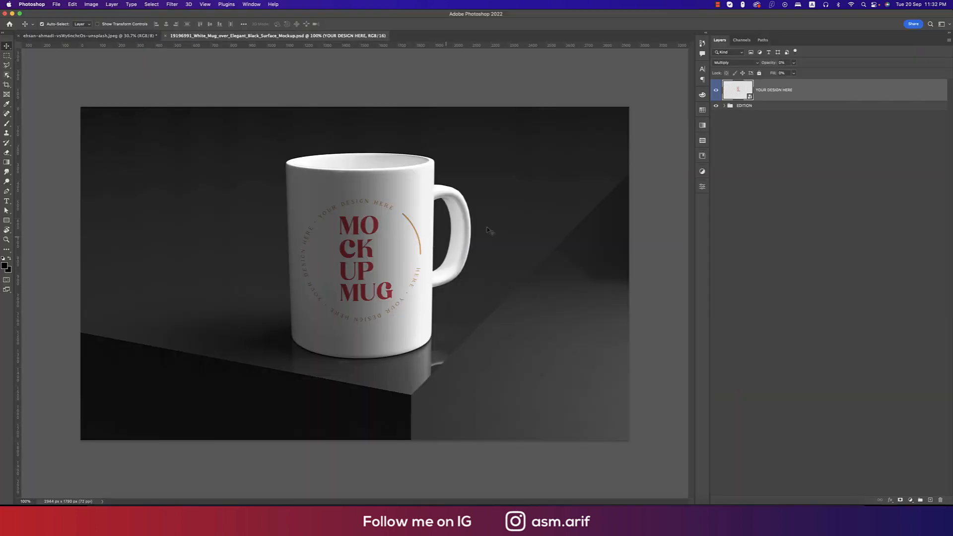
# Step: Toggle the YOUR DESIGN HERE layer's visibility to check its artwork, and open its smart object for editing
pyautogui.click(716, 90)
pyautogui.click(716, 90)
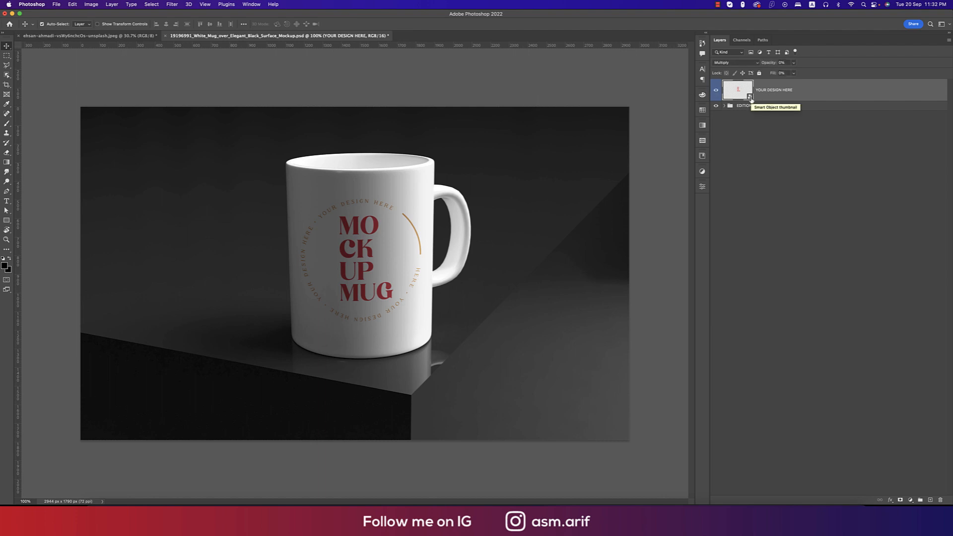
pyautogui.doubleClick(750, 96)
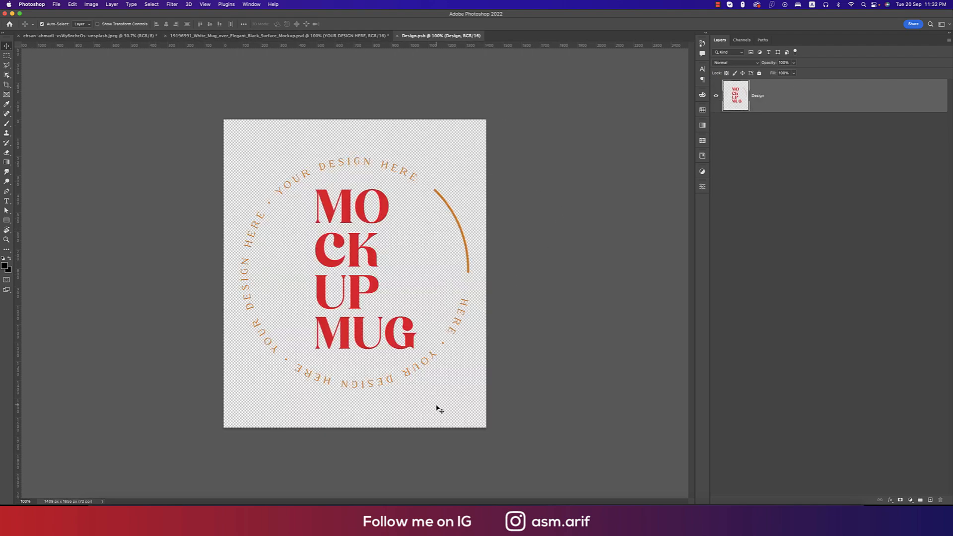
# Step: Switch to Illustrator and copy the red rz logo with its black PHOTOGRAPHY tagline from the second artboard
pyautogui.click(411, 496)
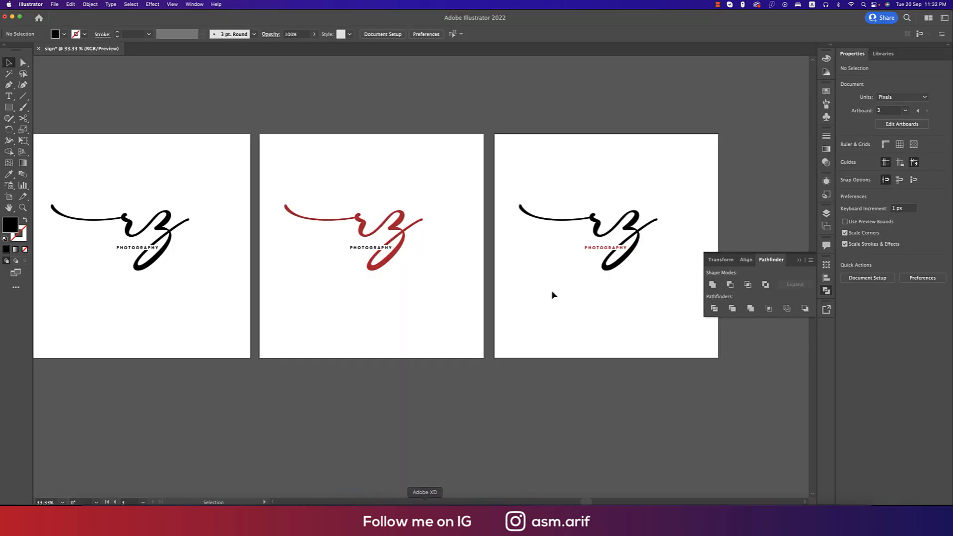
pyautogui.click(404, 251)
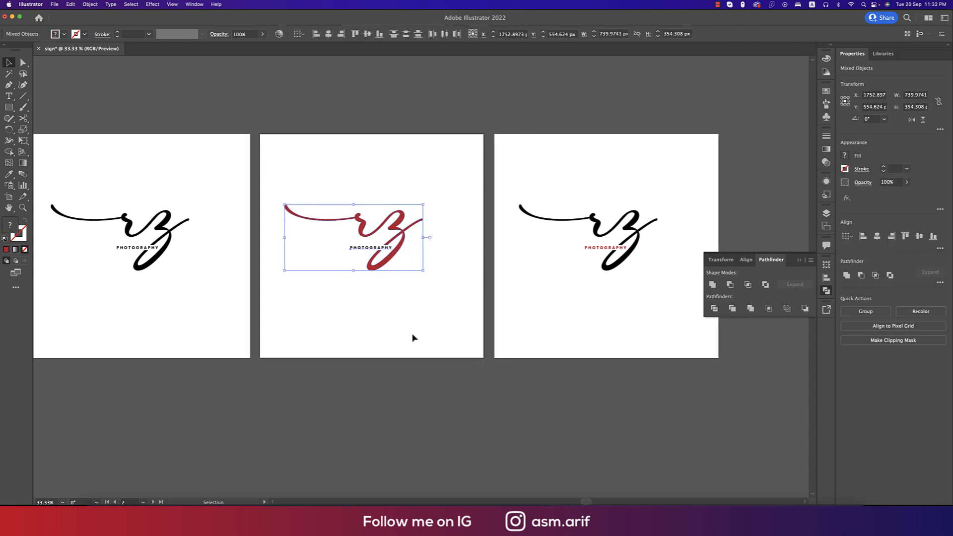
pyautogui.press('super+c')
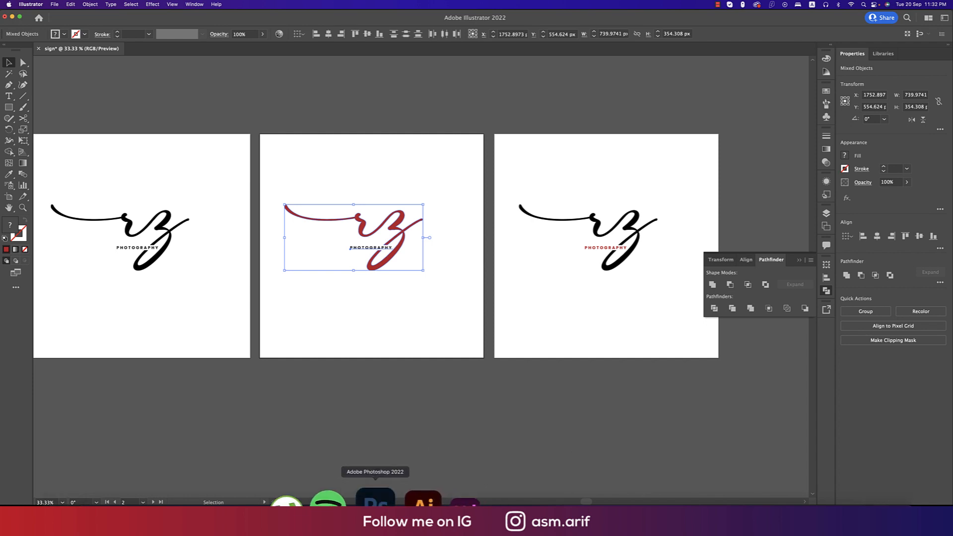
# Step: Paste the logo as pixels into Photoshop's Design.psb and enlarge it to span most of the canvas width
pyautogui.click(405, 496)
pyautogui.press('super+v')
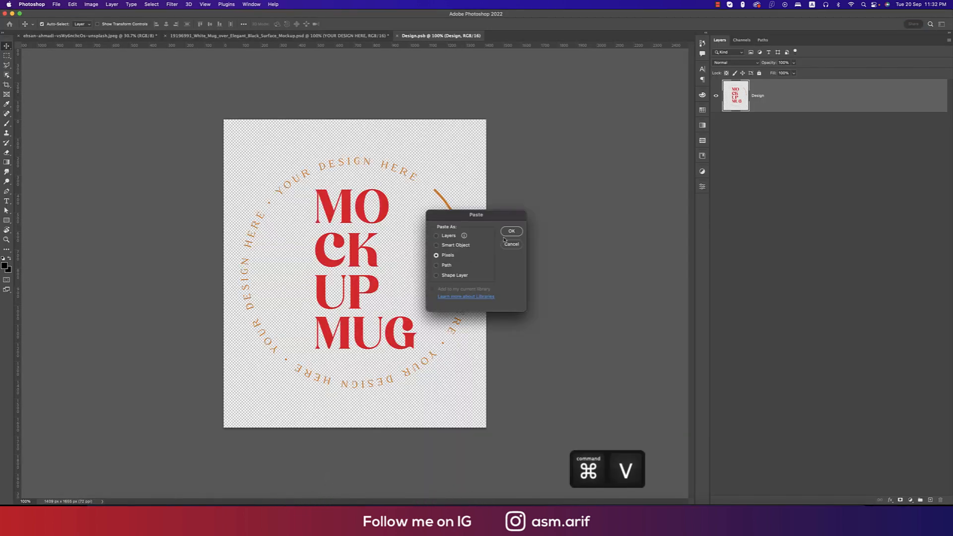
pyautogui.press('Return')
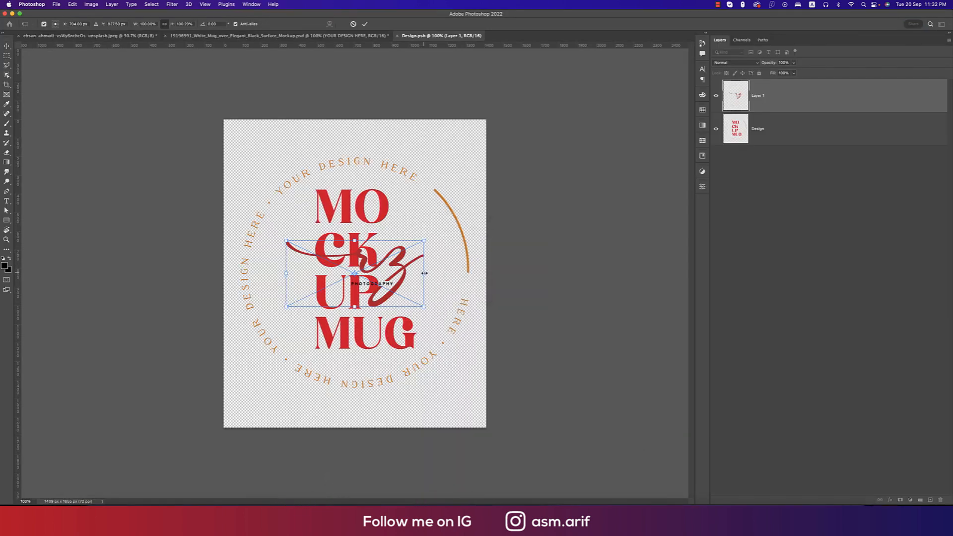
pyautogui.moveTo(424, 273); pyautogui.dragTo(466, 272)
pyautogui.press('Return')
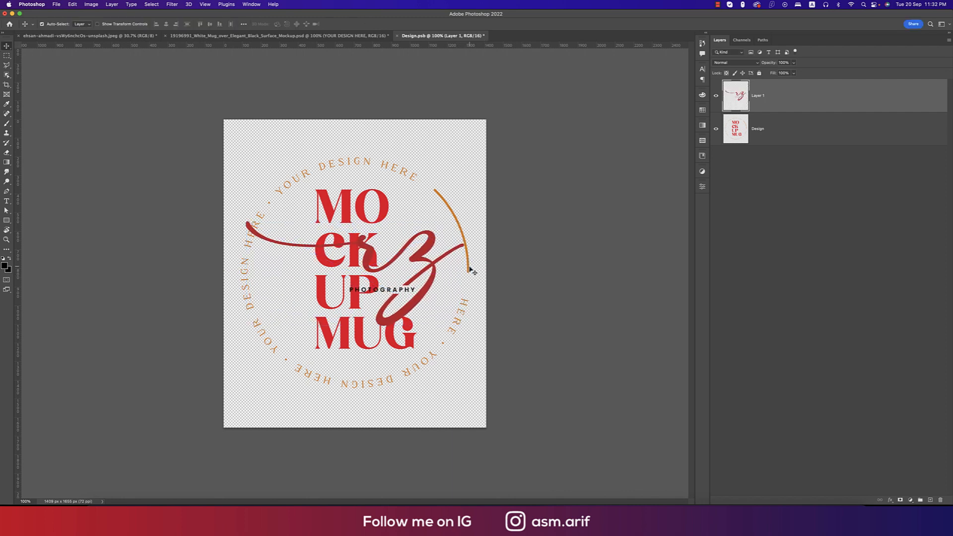
# Step: Hide the placeholder Design layer and save the smart object to update the artwork on the mug mockup
pyautogui.click(716, 129)
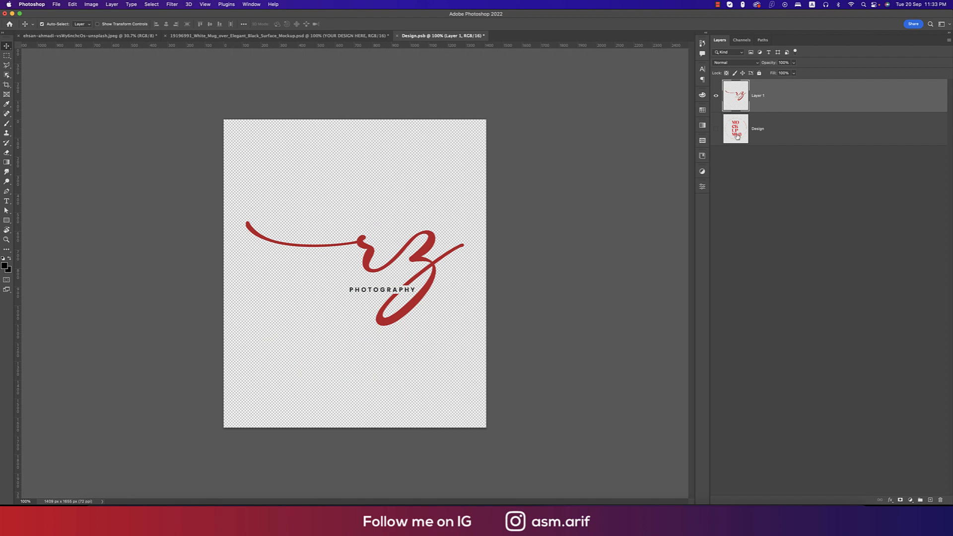
pyautogui.click(716, 130)
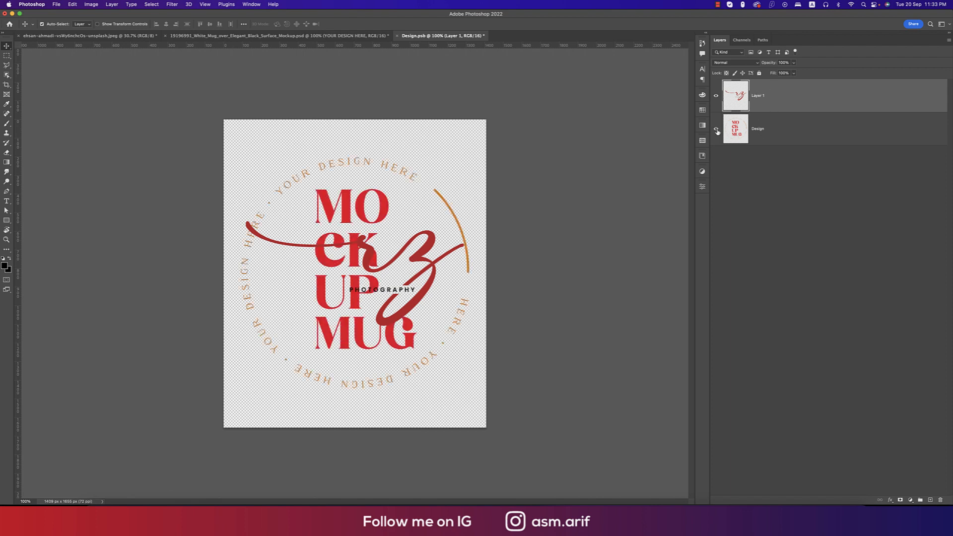
pyautogui.click(717, 130)
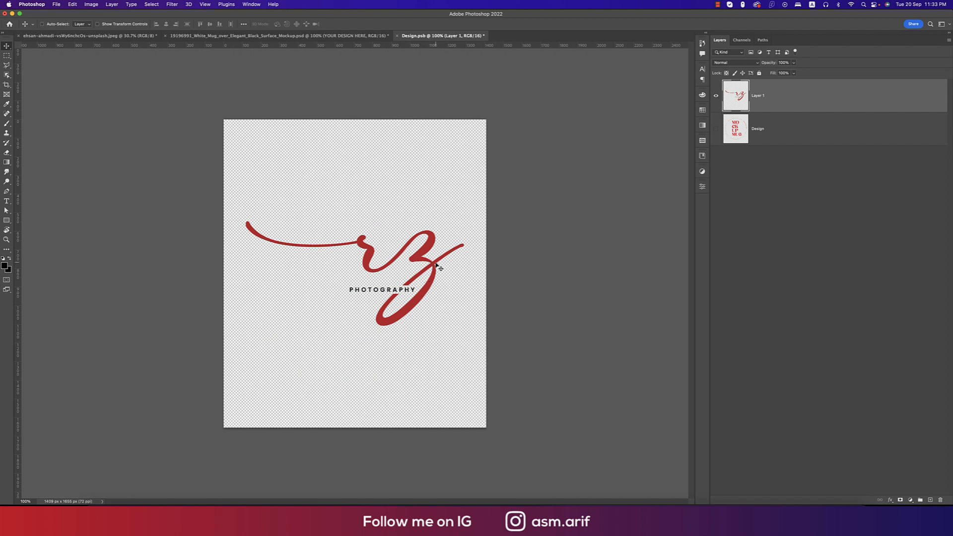
pyautogui.press('super+s')
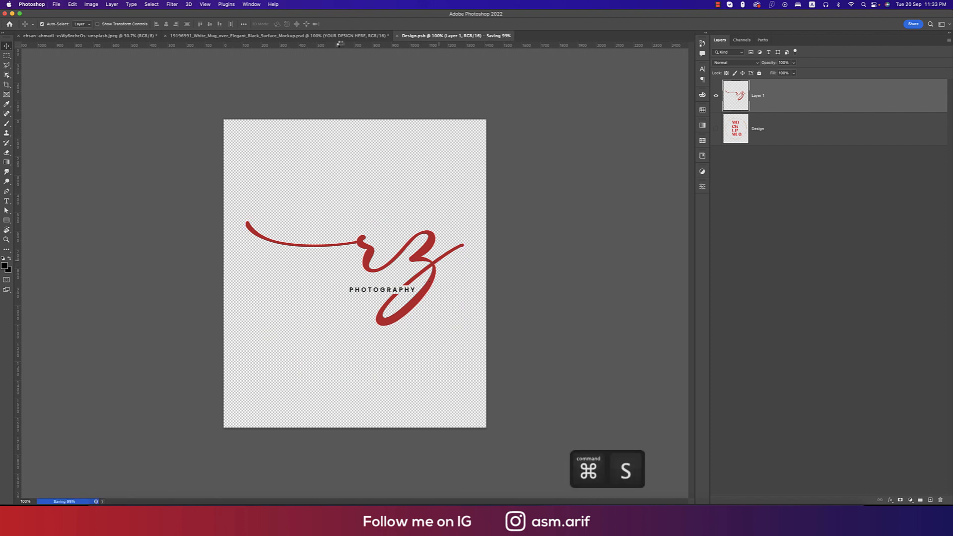
pyautogui.click(340, 38)
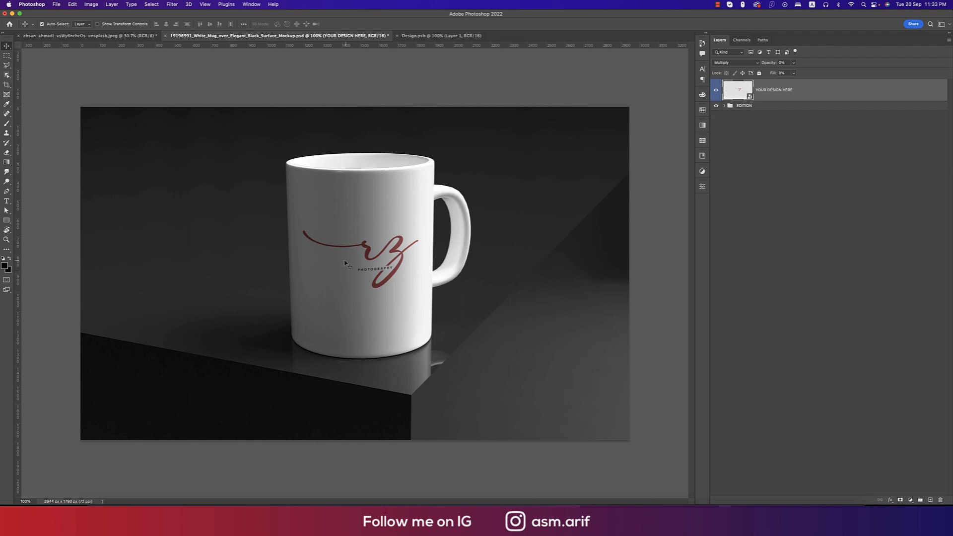
# Step: Save a JPEG copy of the mug mockup as "mug sign" in the Downloads folder
pyautogui.click(56, 4)
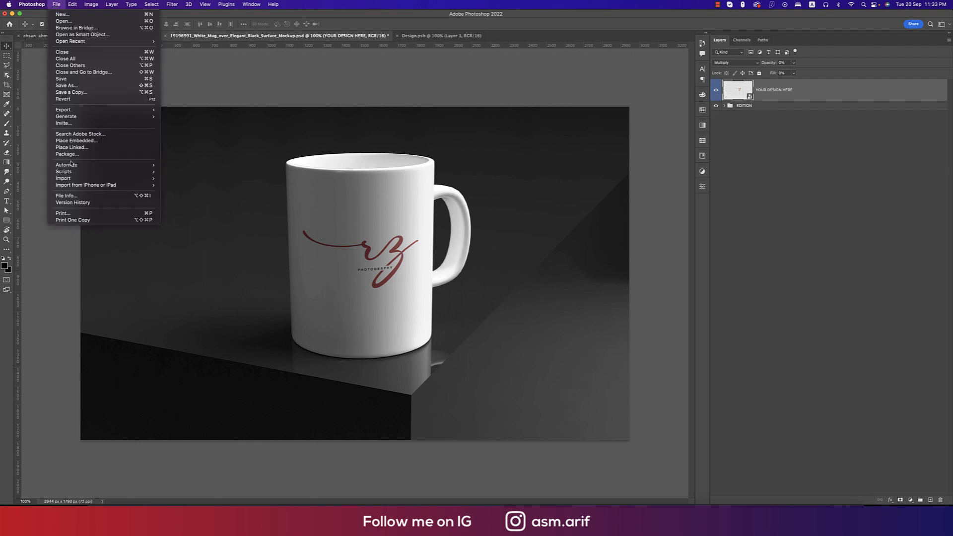
pyautogui.click(76, 93)
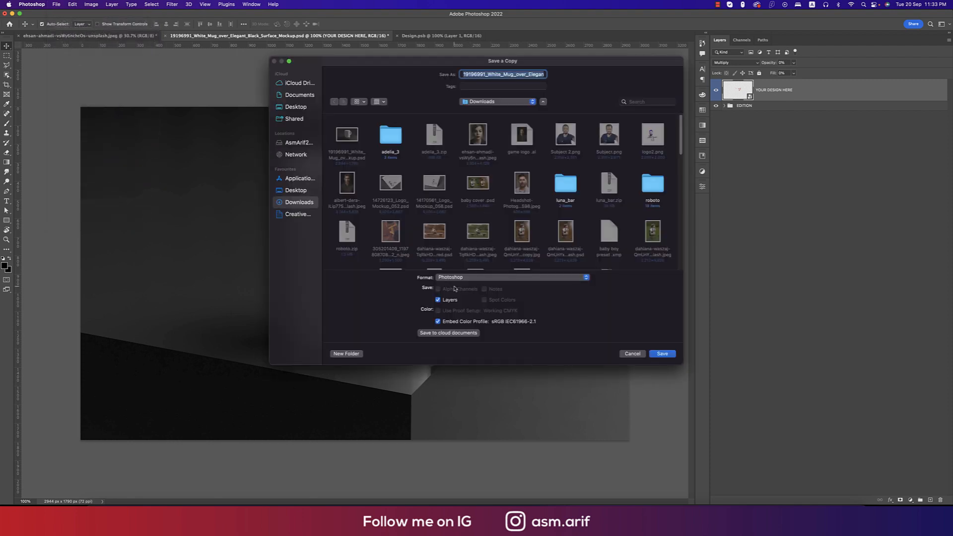
pyautogui.click(458, 278)
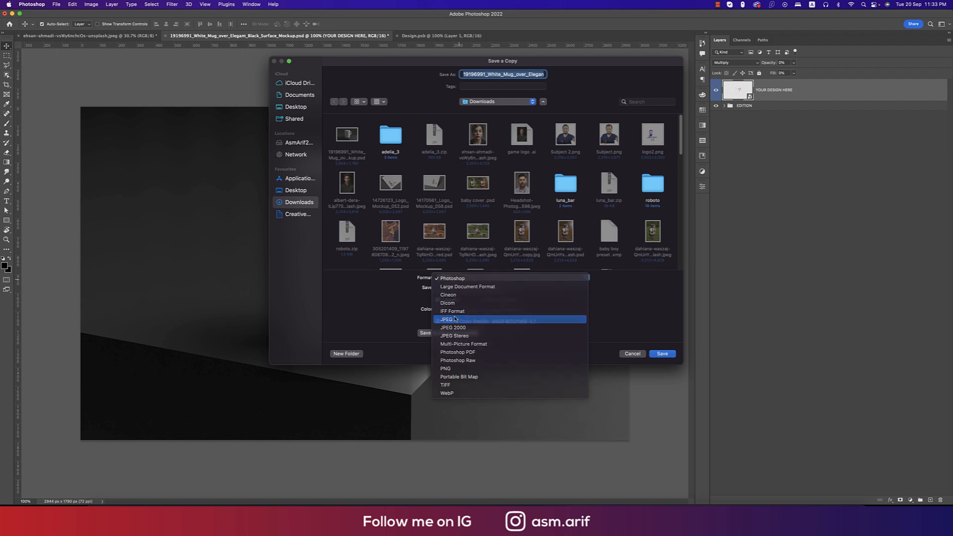
pyautogui.click(455, 319)
pyautogui.write('mu')
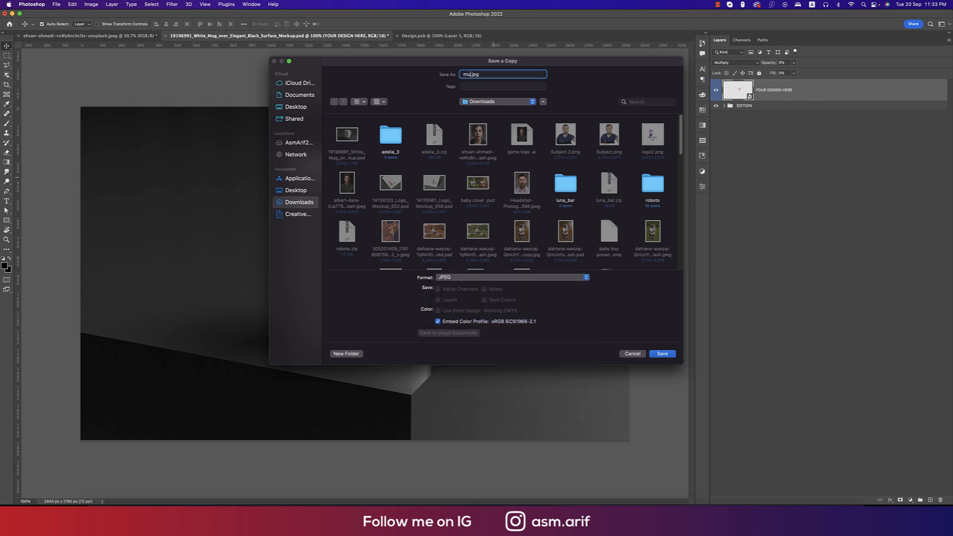
pyautogui.write('g sign')
pyautogui.click(664, 354)
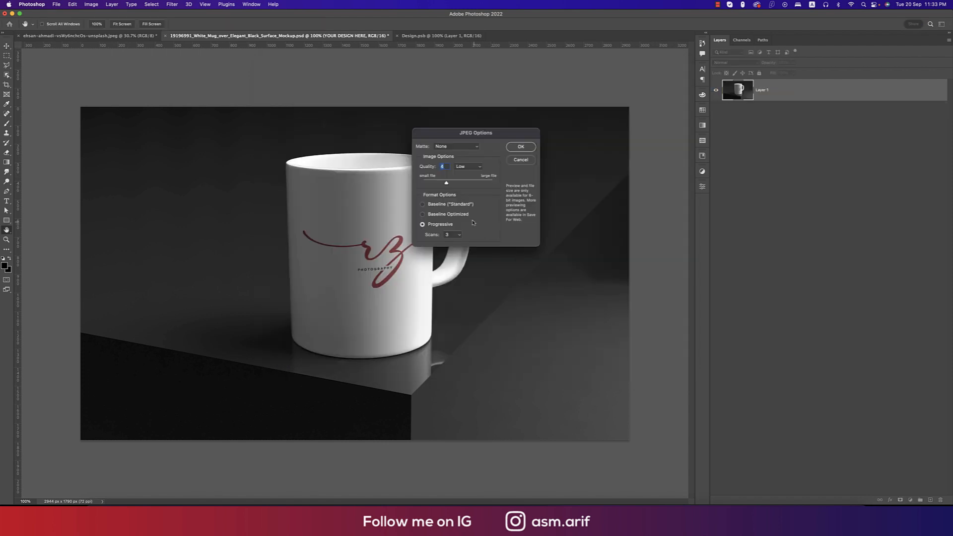
pyautogui.click(520, 148)
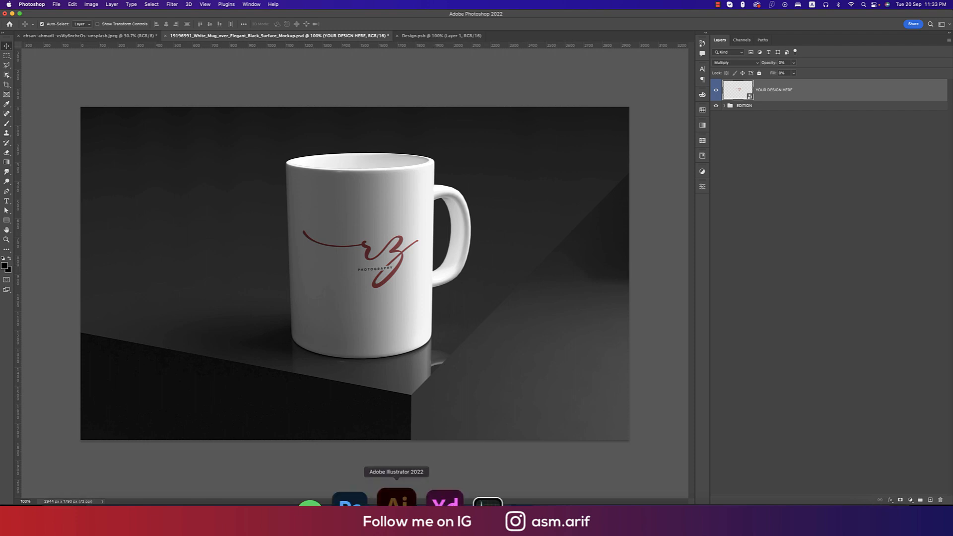
# Step: Switch to Illustrator and save the logo document as sign.ai in the Downloads folder in Adobe Illustrator format
pyautogui.click(405, 511)
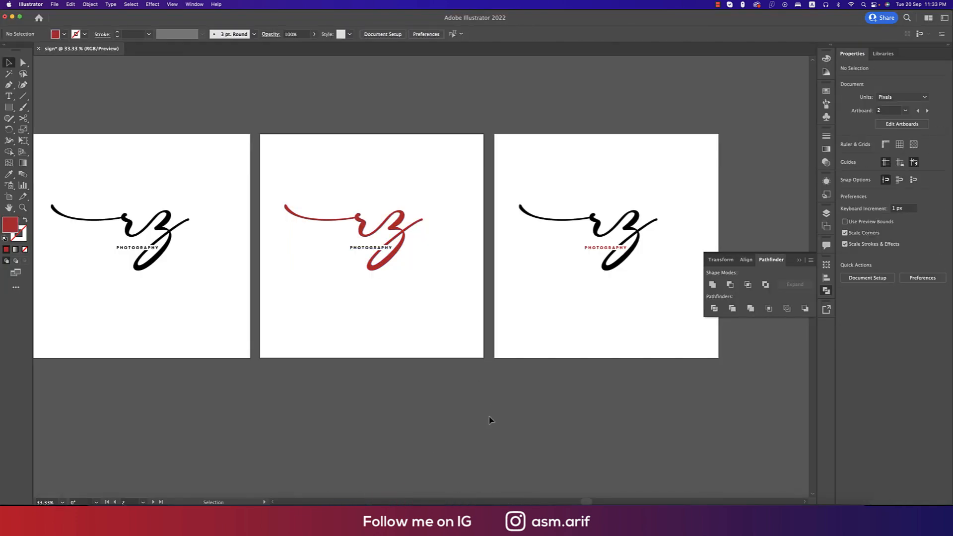
pyautogui.moveTo(314, 158); pyautogui.dragTo(461, 387)
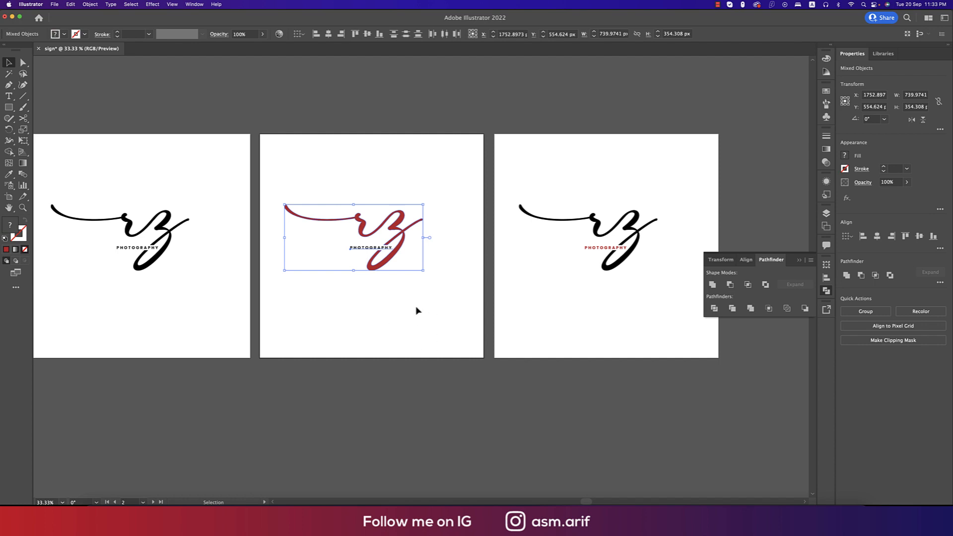
pyautogui.click(55, 5)
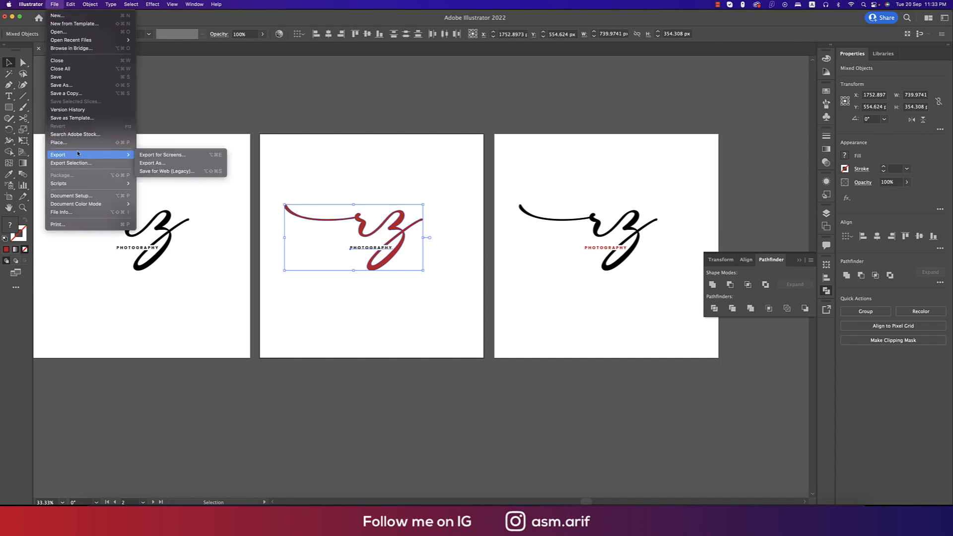
pyautogui.click(67, 85)
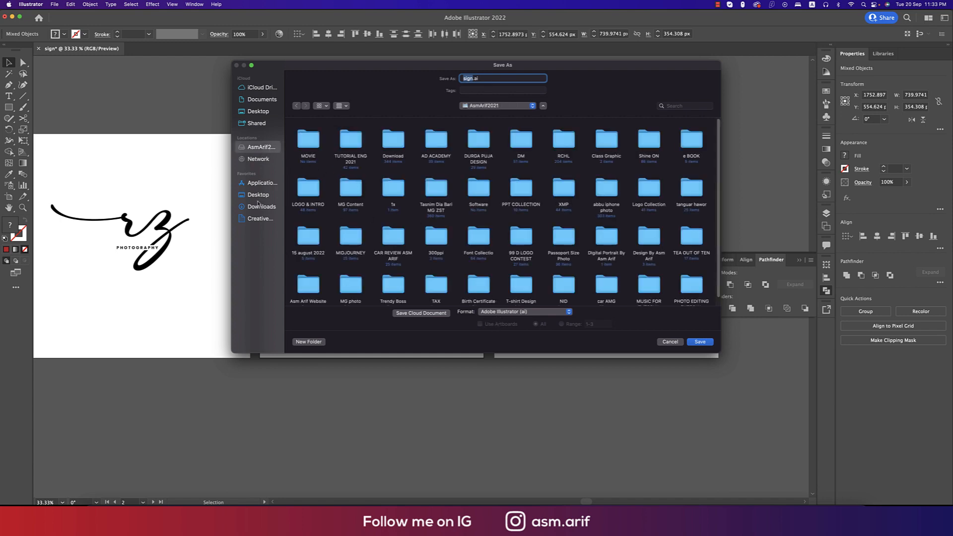
pyautogui.click(261, 206)
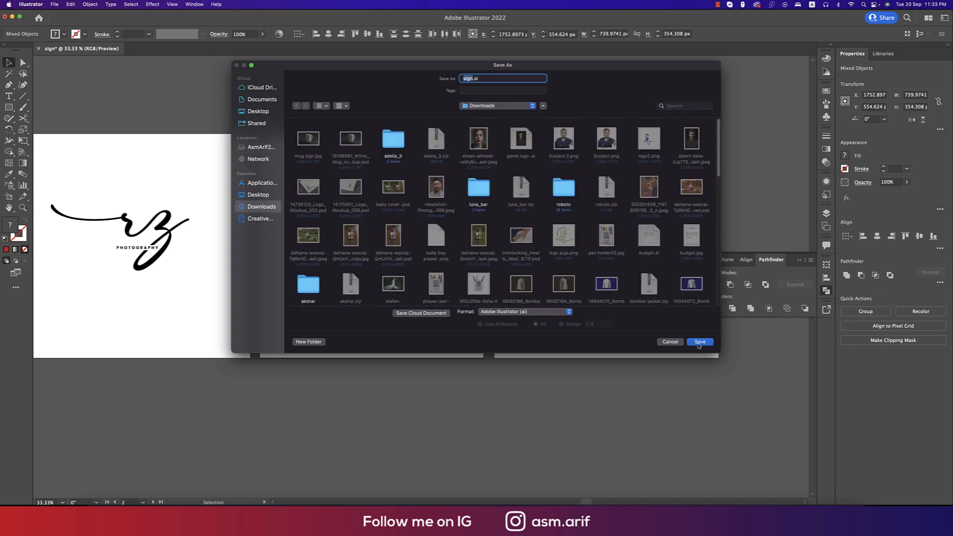
pyautogui.click(700, 342)
pyautogui.click(259, 373)
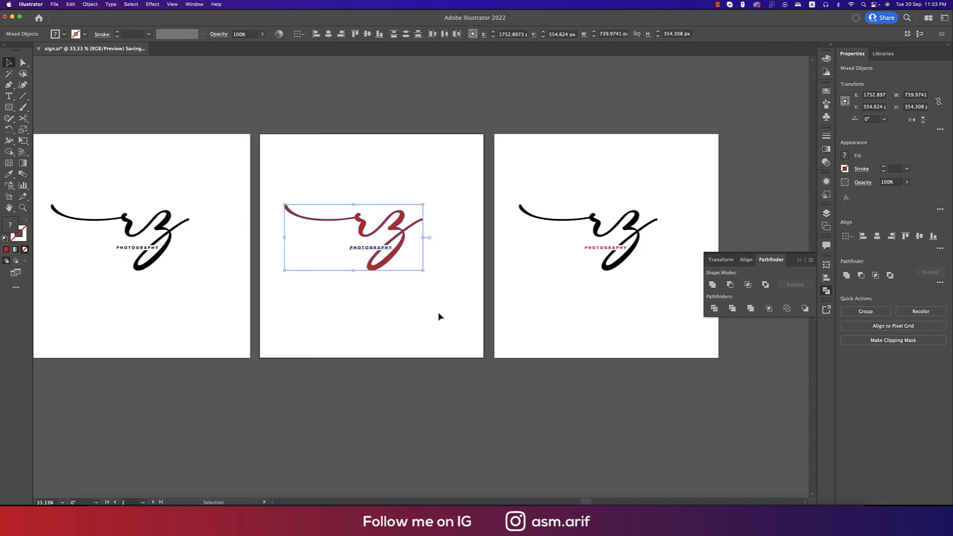
# Step: Convert the black PHOTOGRAPHY tagline on the second artboard to outlines and save the document
pyautogui.click(372, 248)
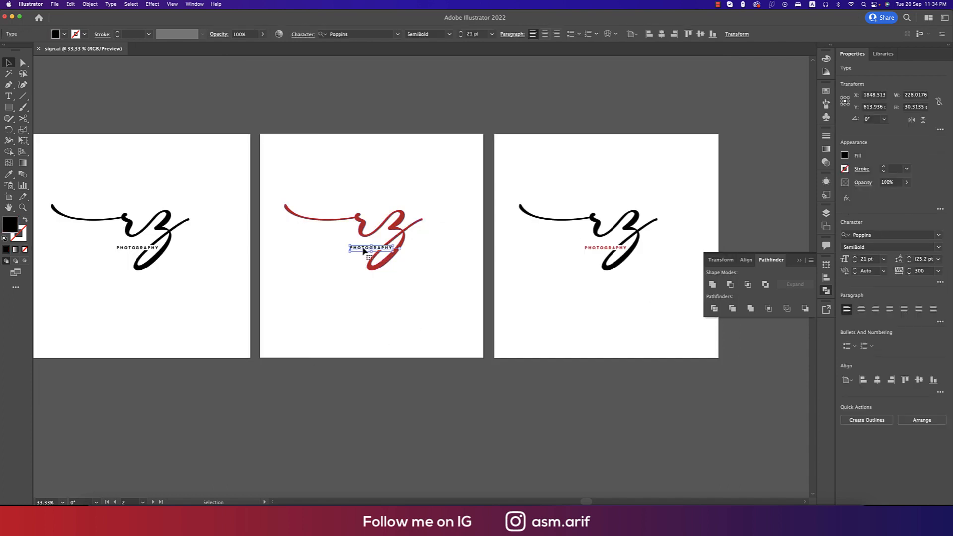
pyautogui.rightClick(365, 252)
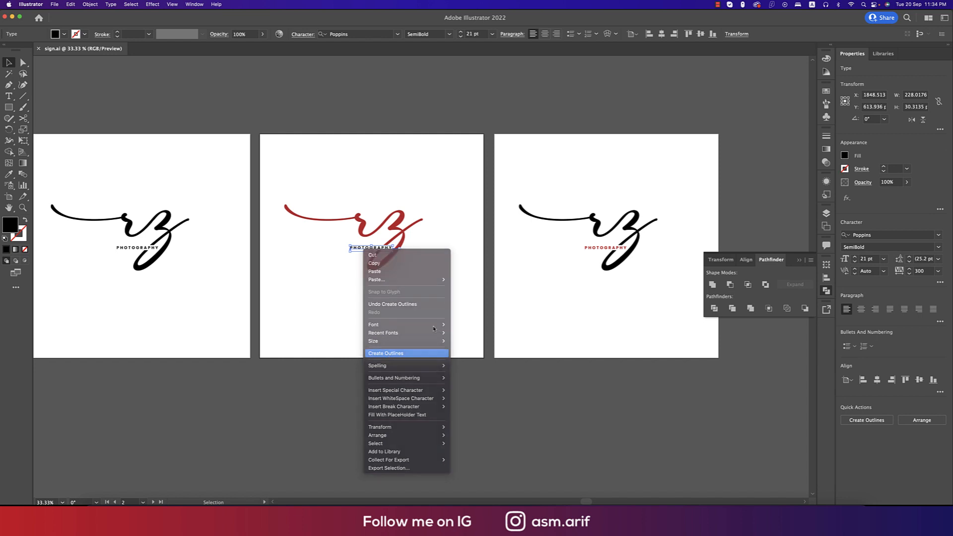
pyautogui.click(398, 351)
pyautogui.click(438, 327)
pyautogui.press('super+s')
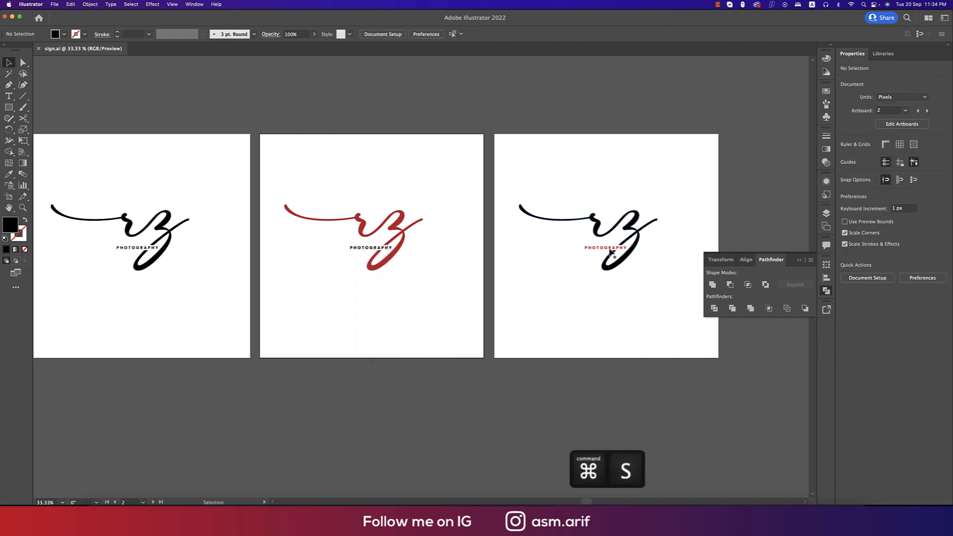
pyautogui.click(610, 248)
pyautogui.moveTo(346, 187); pyautogui.dragTo(424, 334)
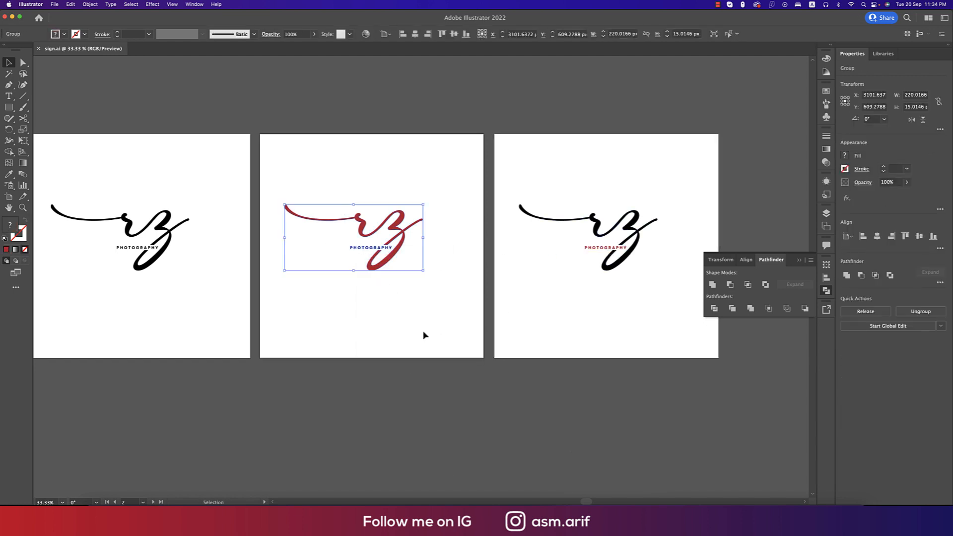
pyautogui.click(424, 336)
pyautogui.moveTo(329, 178); pyautogui.dragTo(426, 354)
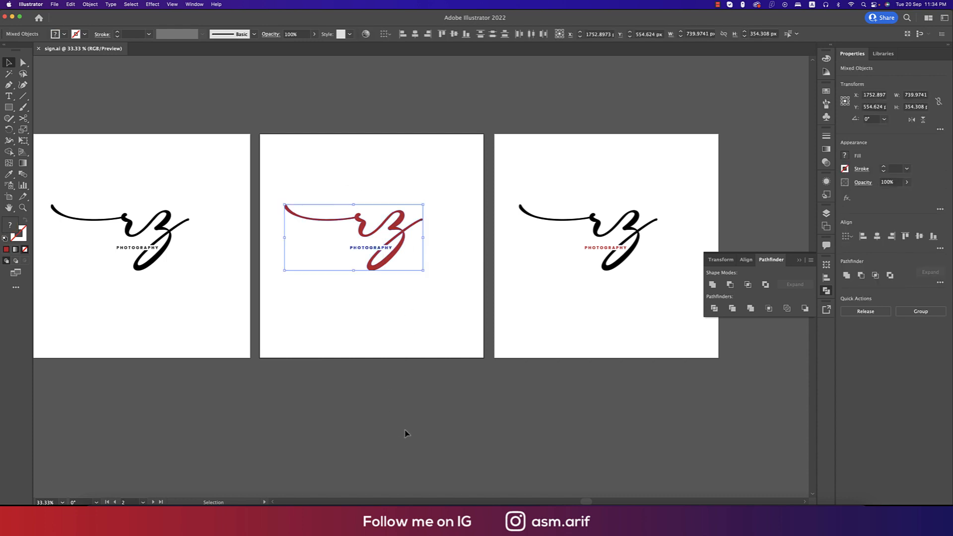
pyautogui.click(405, 434)
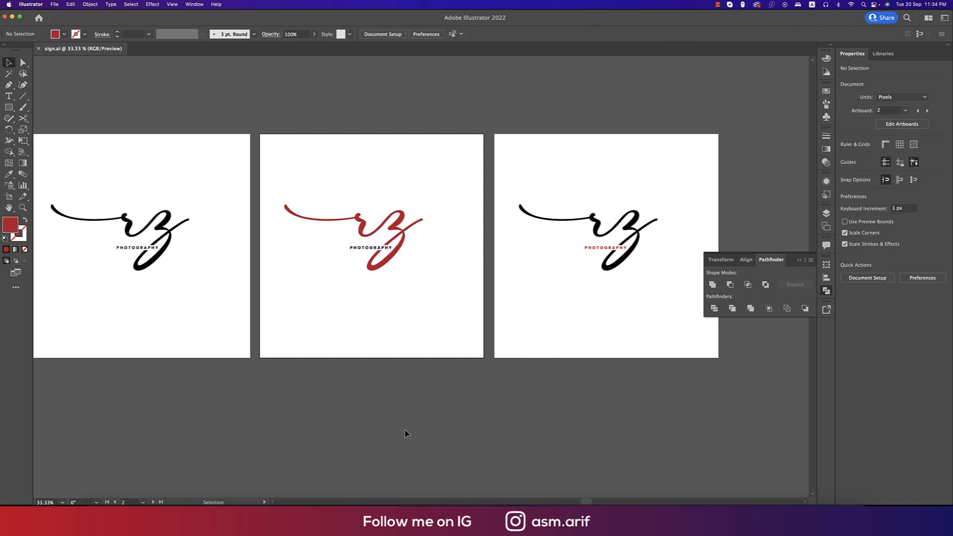